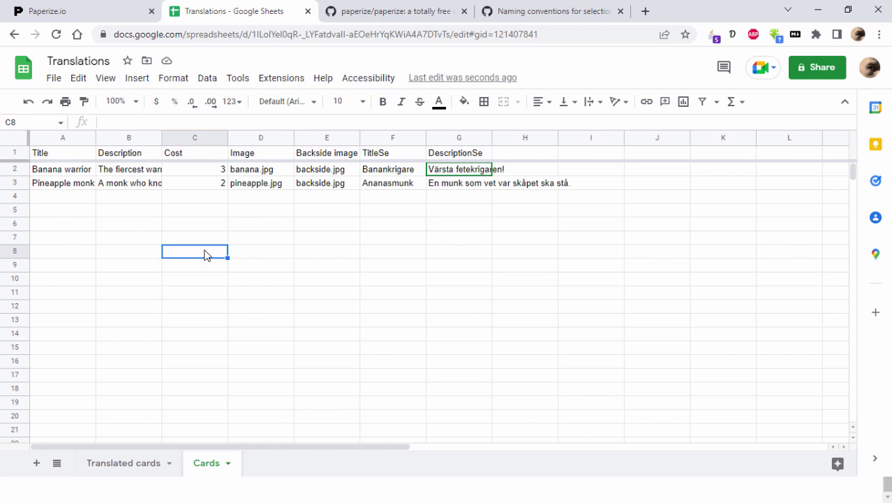
- Leave the Translations game and return to the Paperize.io Game Manager, which lists five games
{"action": "left_click", "coordinate": [115, 14]}
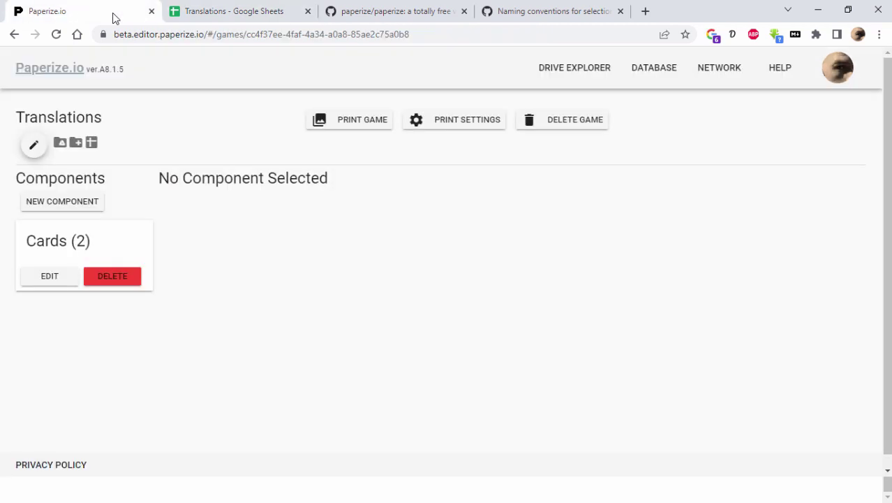
{"action": "left_click", "coordinate": [60, 72]}
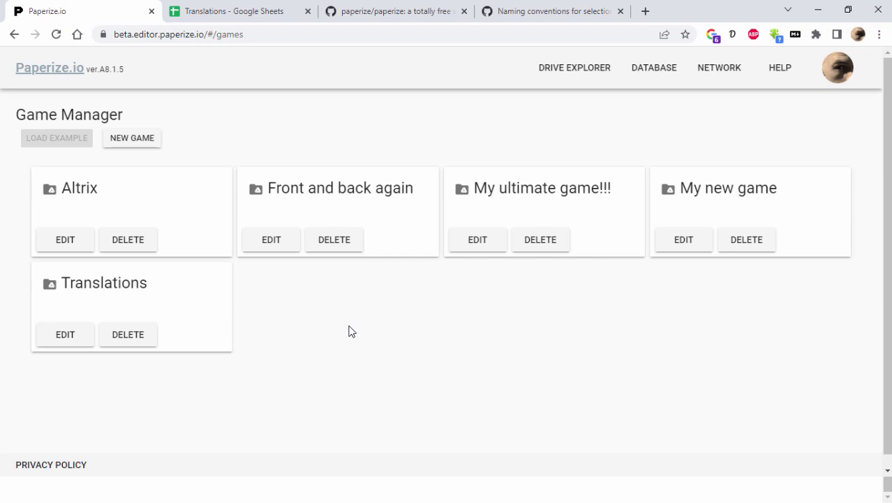
{"action": "left_click", "coordinate": [125, 33]}
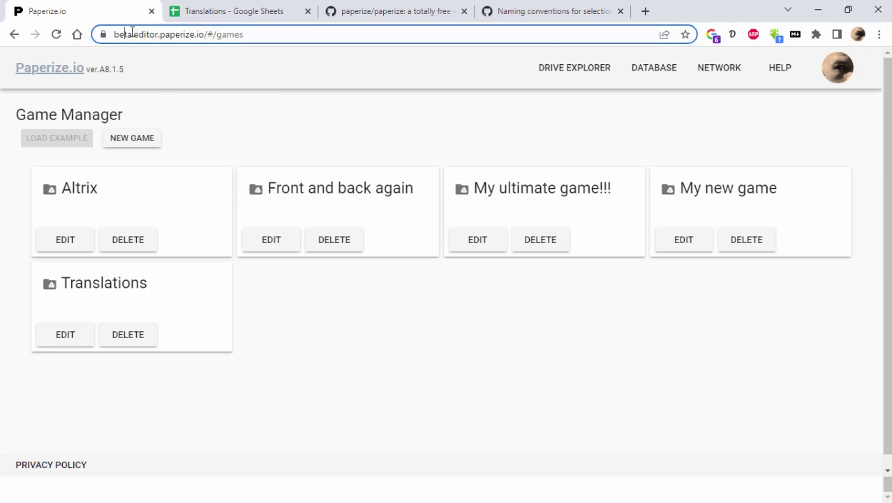
{"action": "left_click_drag", "start_coordinate": [131, 31], "coordinate": [197, 35]}
{"action": "left_click", "coordinate": [277, 153]}
{"action": "key", "text": "ctrl+t"}
{"action": "type", "text": "paperize.io"}
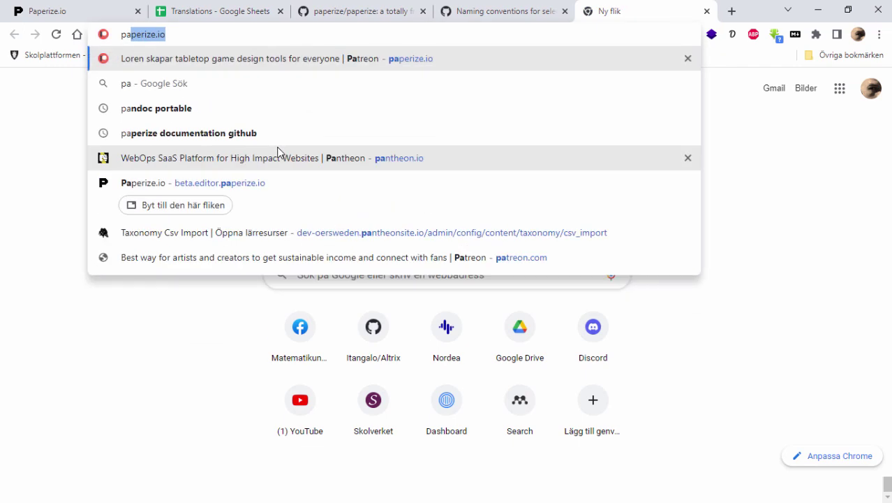
{"action": "key", "text": "Return"}
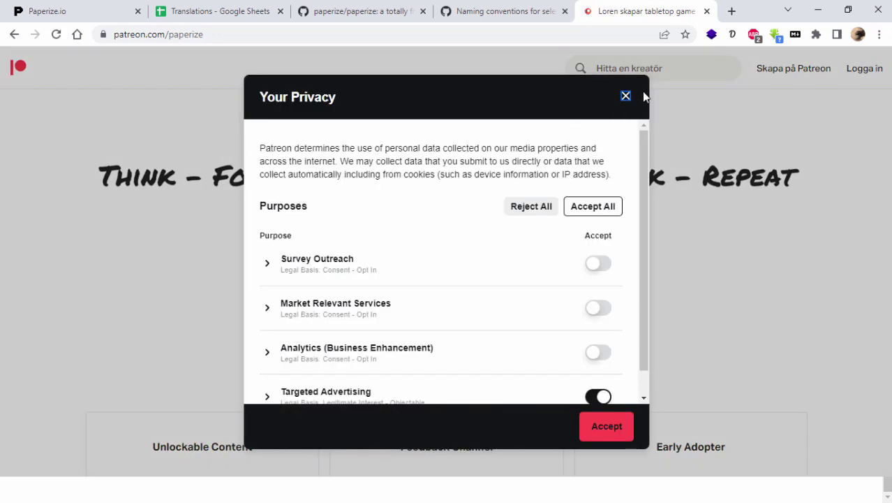
{"action": "left_click", "coordinate": [625, 97]}
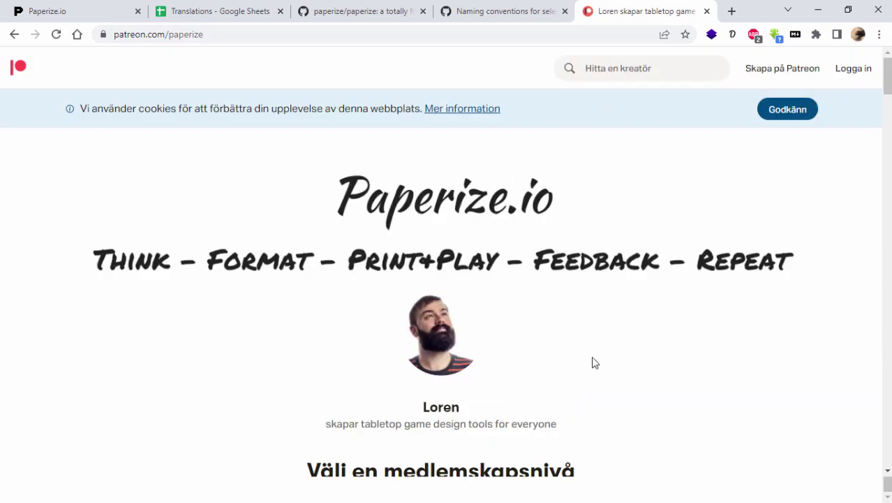
{"action": "key", "text": "ctrl+w"}
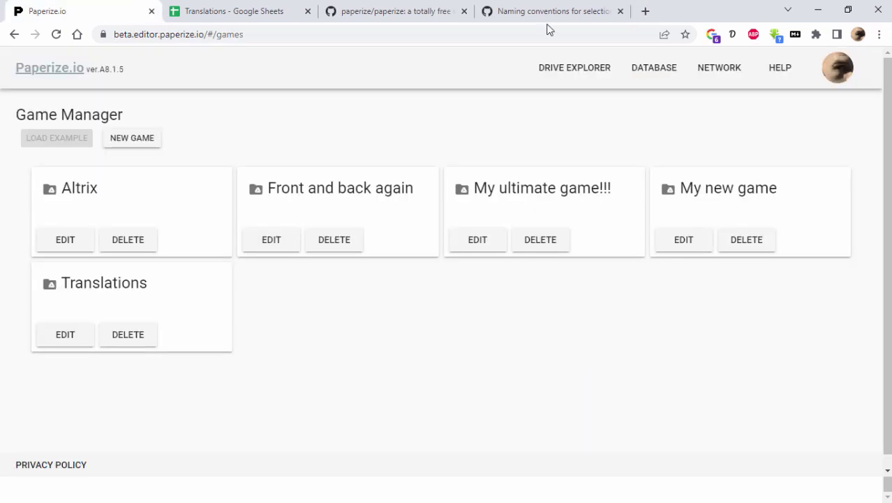
{"action": "left_click", "coordinate": [542, 17]}
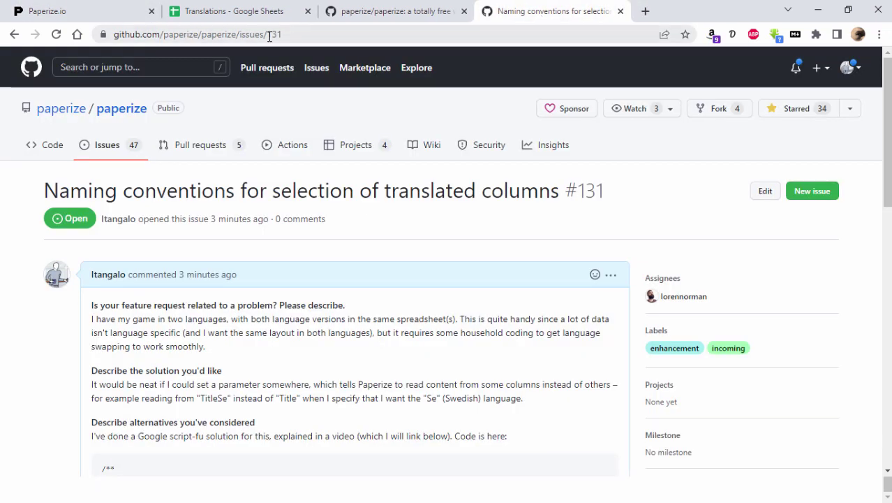
{"action": "left_click_drag", "start_coordinate": [262, 36], "coordinate": [305, 36]}
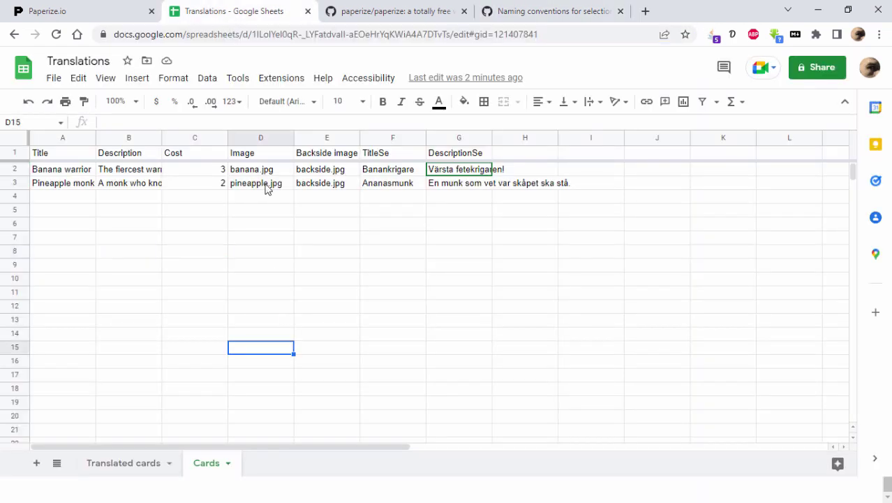
- Open the Translations game for editing in Paperize.io, then go back to the Translations spreadsheet
{"action": "left_click", "coordinate": [80, 19]}
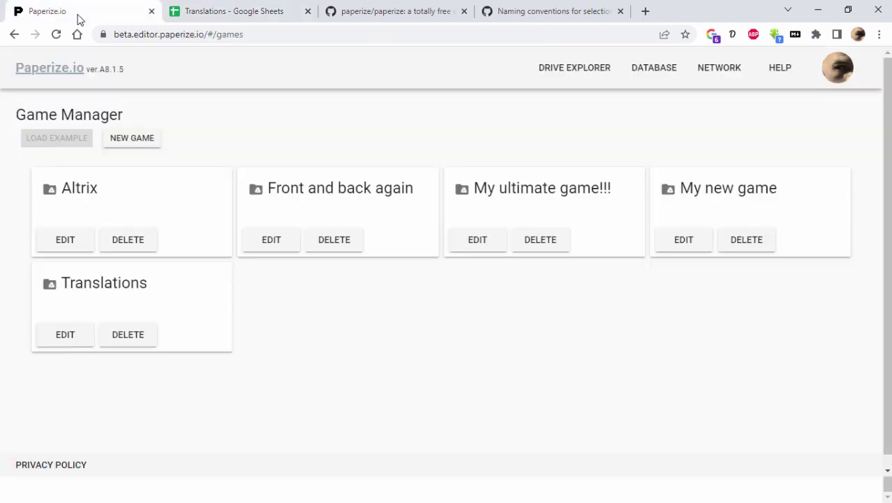
{"action": "left_click", "coordinate": [65, 335]}
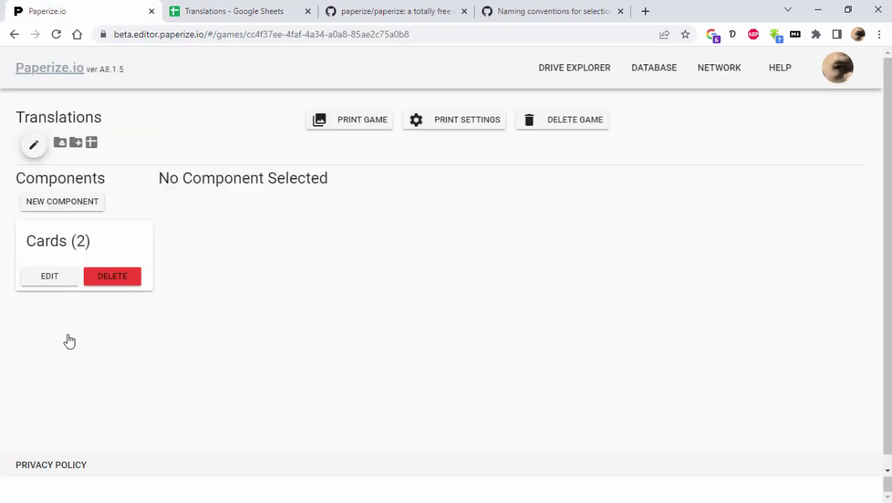
{"action": "left_click", "coordinate": [231, 14]}
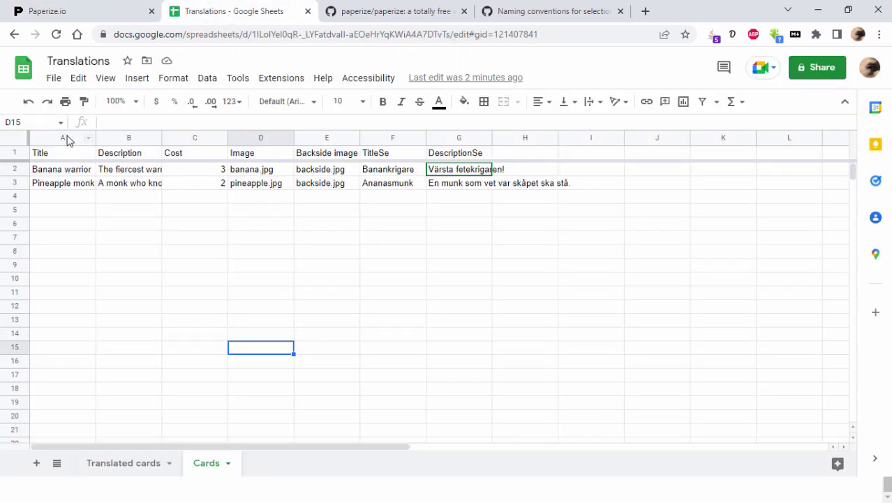
- Compare the English title and description in A2:B2 with the Swedish Banankrigare in F2:G2
{"action": "left_click_drag", "start_coordinate": [67, 143], "coordinate": [314, 143]}
{"action": "left_click", "coordinate": [330, 219]}
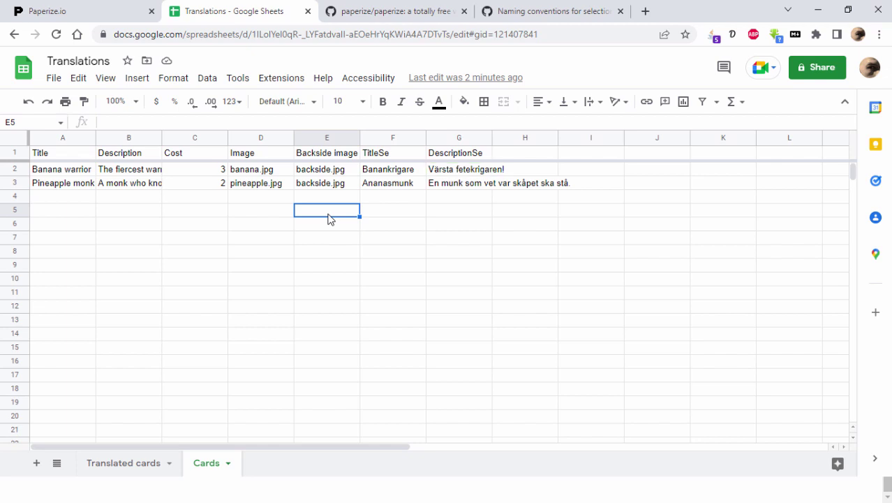
{"action": "left_click", "coordinate": [396, 171]}
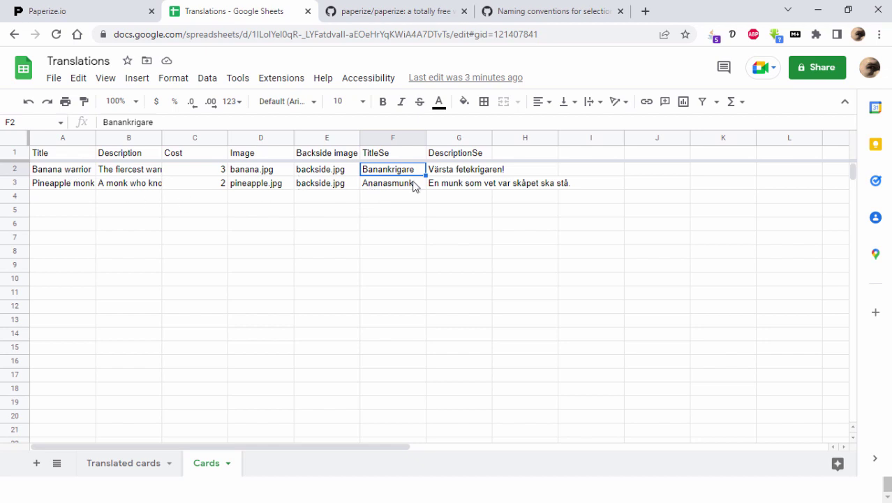
{"action": "left_click", "coordinate": [60, 173]}
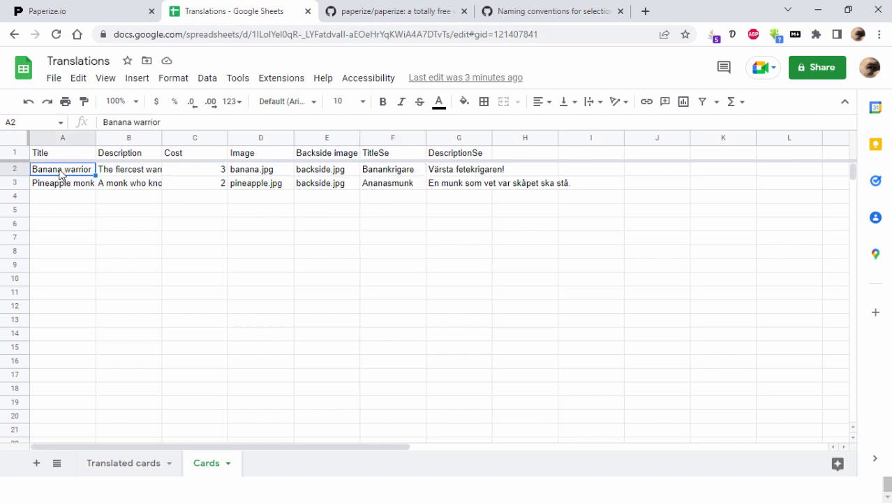
{"action": "left_click", "coordinate": [407, 172]}
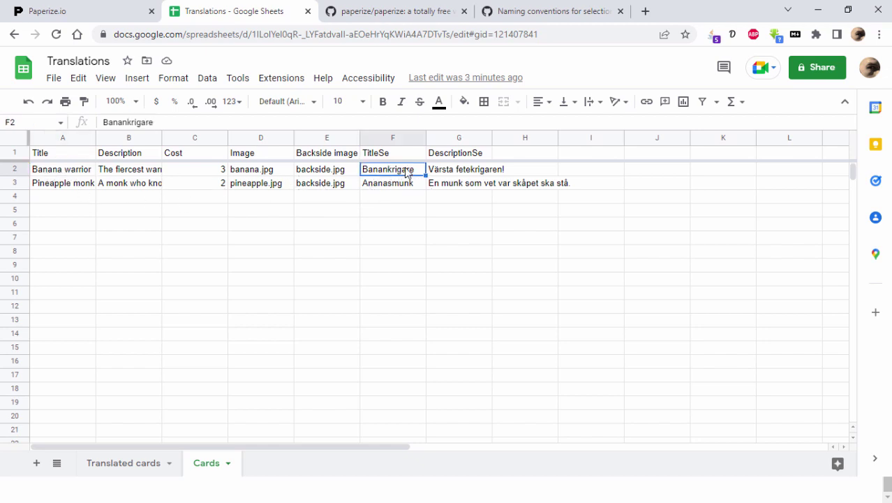
{"action": "left_click", "coordinate": [143, 173]}
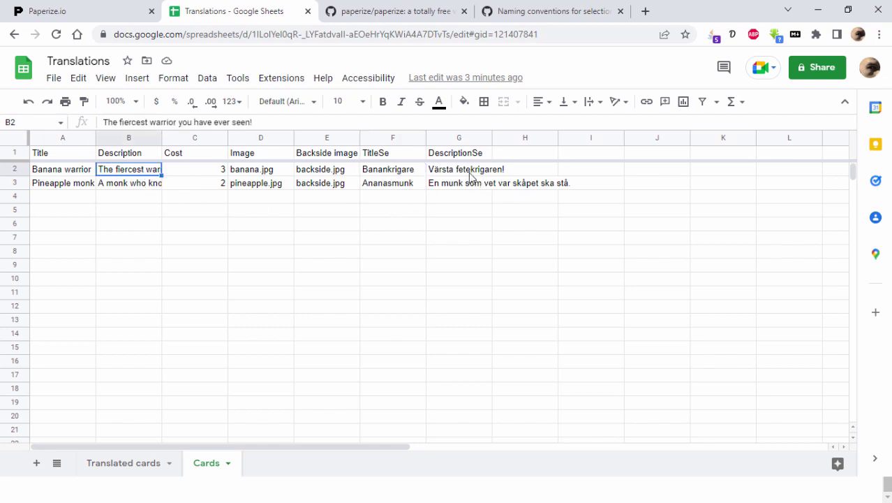
{"action": "left_click", "coordinate": [447, 171]}
- Review the TitleSe, DescriptionSe and Description headers, and the English A2:B3 and Swedish F2:G3 ranges
{"action": "left_click", "coordinate": [388, 155]}
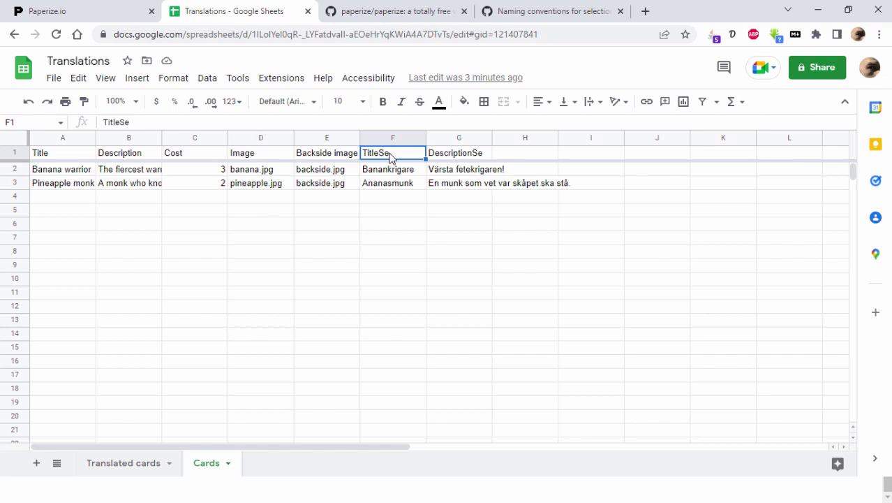
{"action": "left_click", "coordinate": [467, 160]}
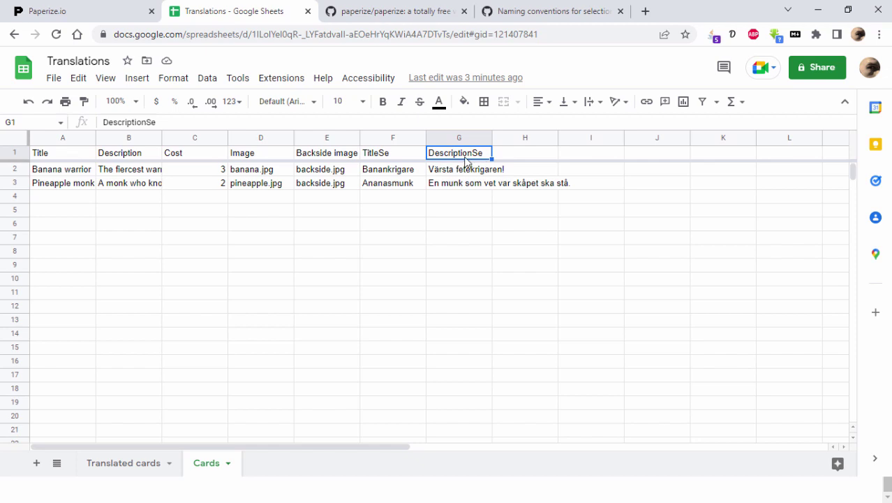
{"action": "left_click", "coordinate": [137, 157]}
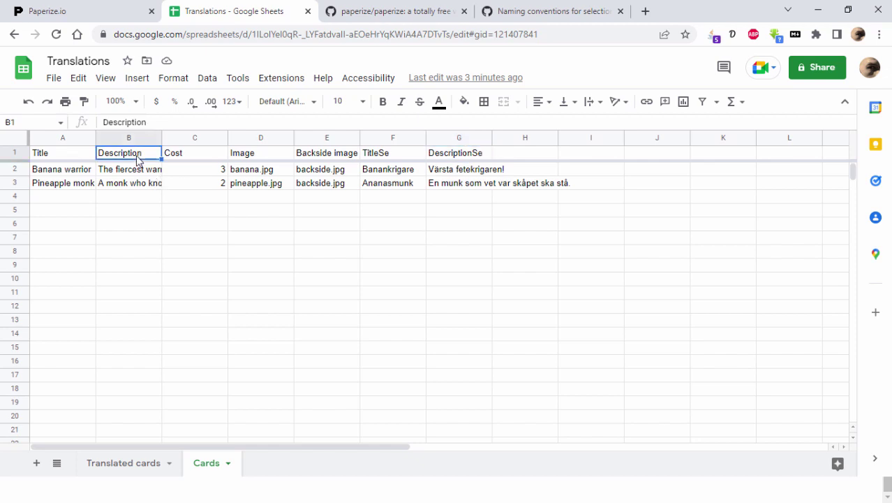
{"action": "left_click", "coordinate": [384, 168]}
{"action": "left_click", "coordinate": [433, 183], "text": "shift"}
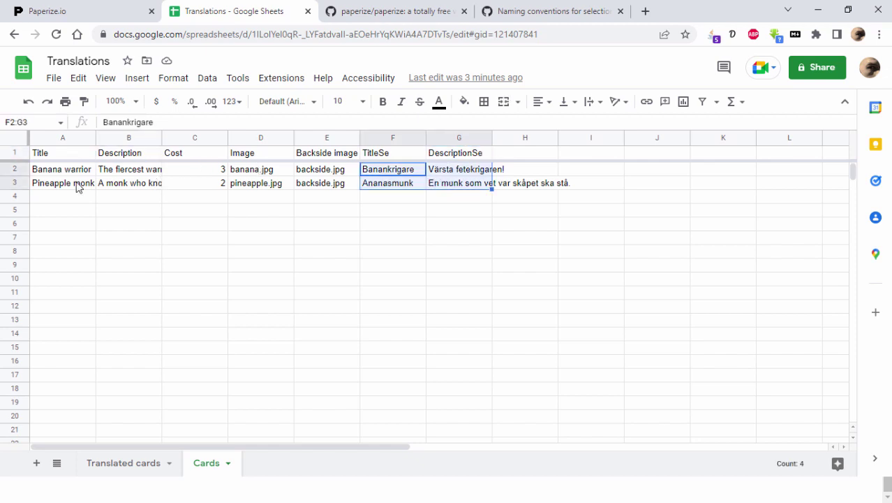
{"action": "left_click_drag", "start_coordinate": [69, 174], "coordinate": [138, 195]}
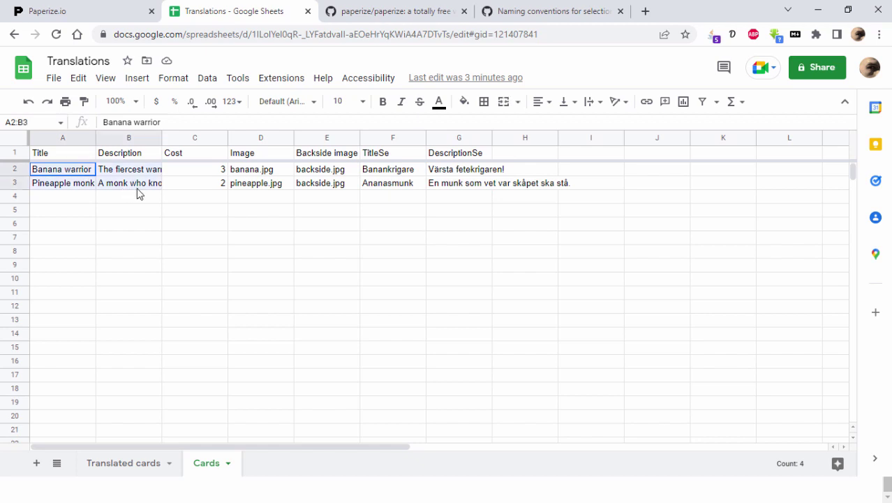
{"action": "left_click", "coordinate": [152, 275]}
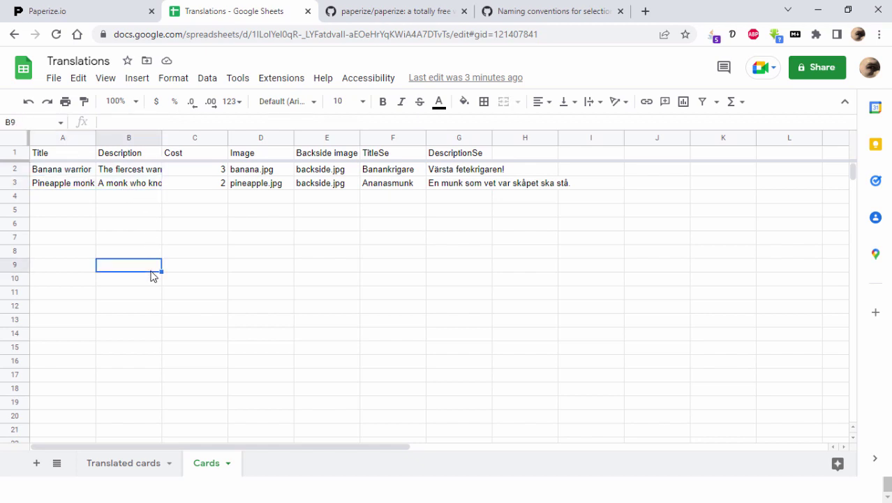
- Open the spreadsheet's Apps Script project and view the full Code.gs script
{"action": "left_click", "coordinate": [287, 78]}
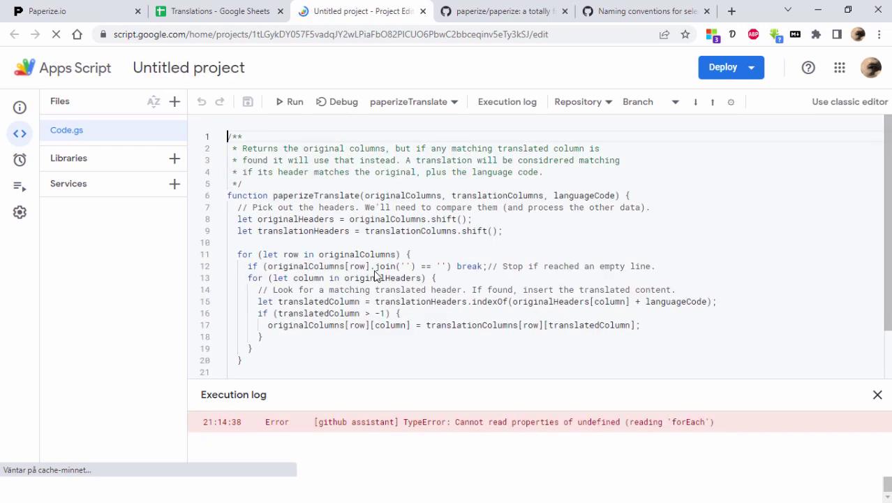
{"action": "left_click", "coordinate": [739, 390]}
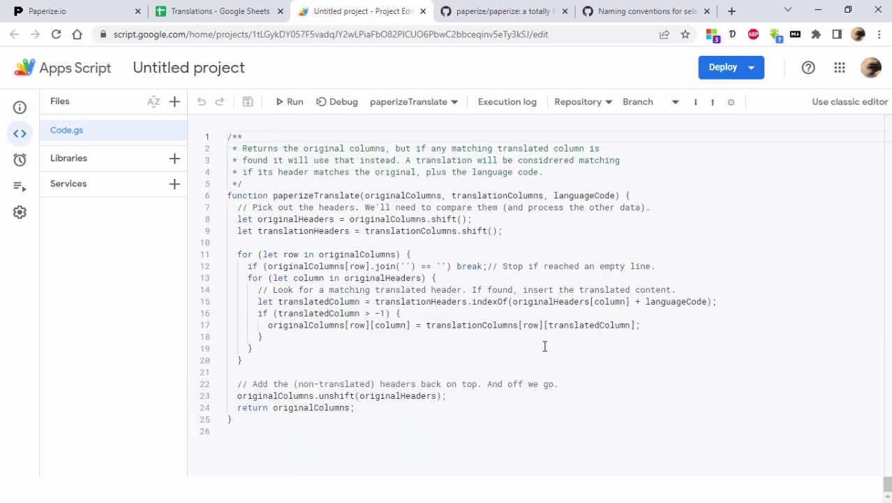
{"action": "left_click", "coordinate": [313, 439]}
{"action": "key", "text": "ctrl+a"}
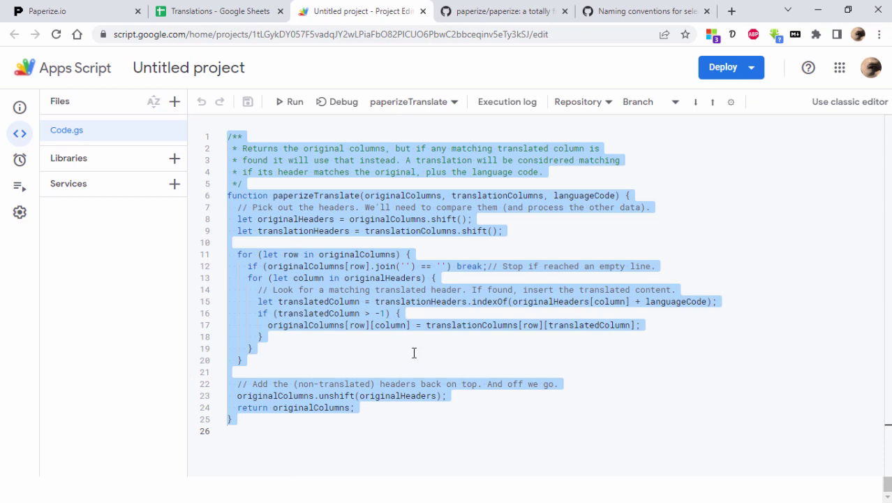
{"action": "left_click", "coordinate": [387, 377]}
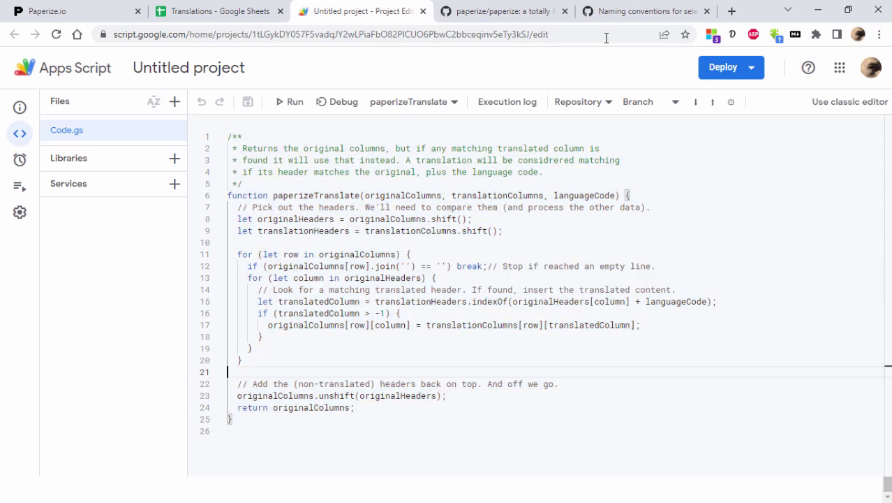
- Check Code.gs against the paperizeTranslate code posted in GitHub issue #131
{"action": "left_click", "coordinate": [620, 13]}
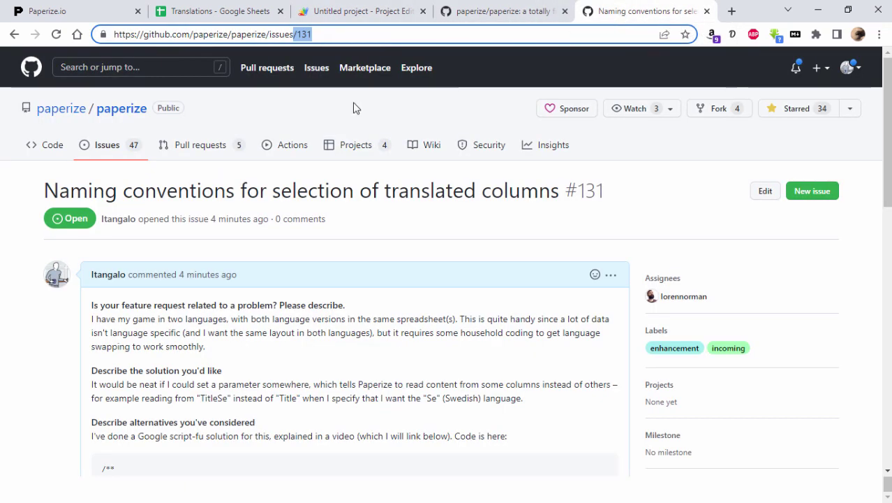
{"action": "scroll", "coordinate": [365, 261], "scroll_direction": "down", "scroll_amount": 4}
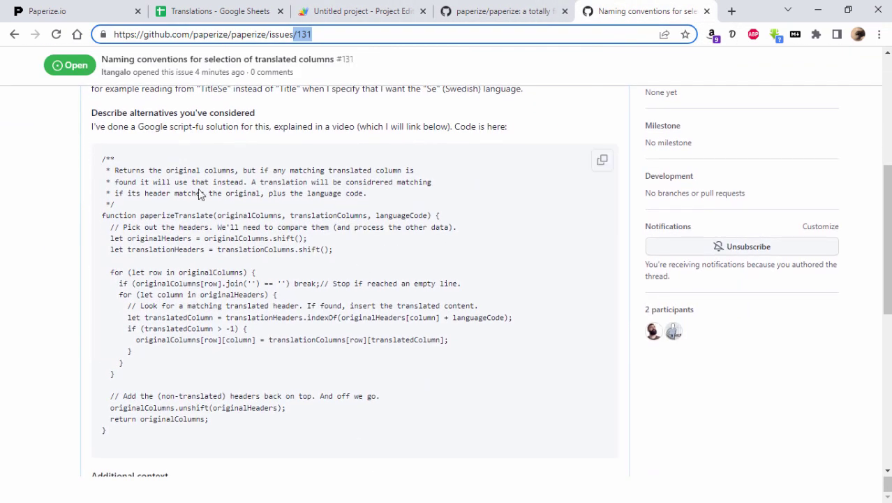
{"action": "left_click", "coordinate": [342, 12]}
{"action": "left_click", "coordinate": [395, 325]}
{"action": "key", "text": "ctrl+a"}
{"action": "left_click", "coordinate": [394, 325]}
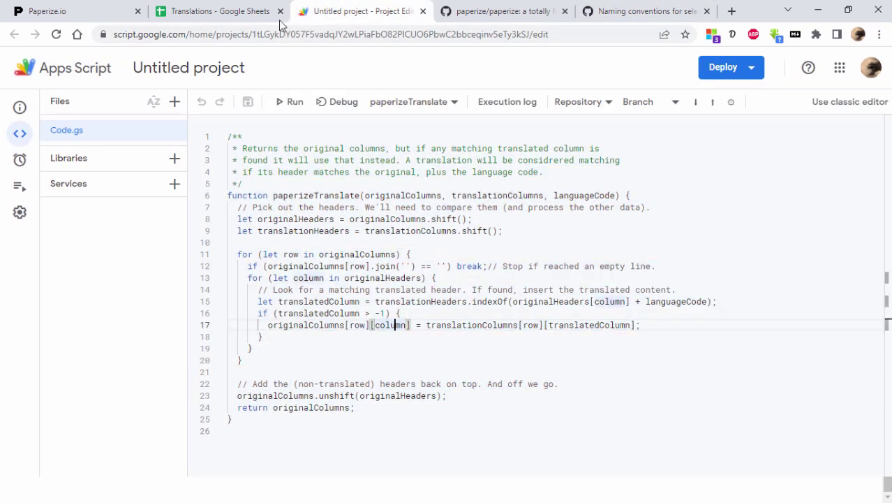
- Go to the empty Translated cards sheet and select cell A1 for the formula
{"action": "left_click", "coordinate": [235, 16]}
{"action": "left_click", "coordinate": [280, 78]}
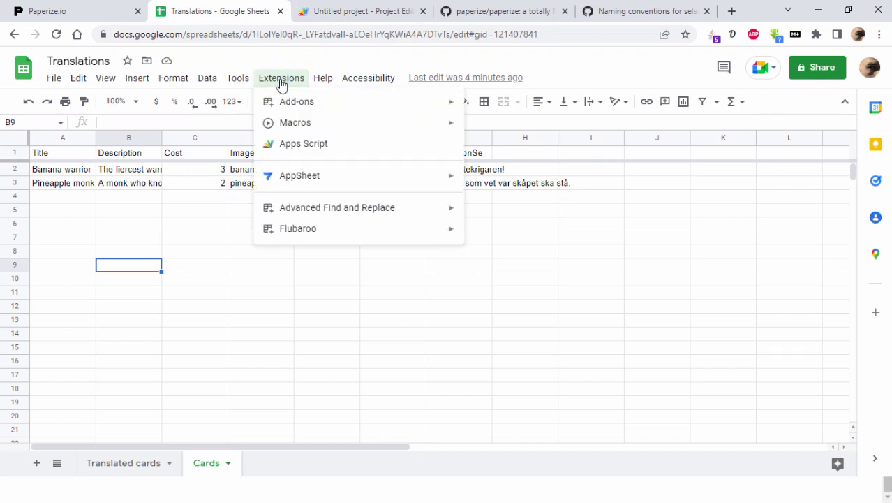
{"action": "left_click", "coordinate": [192, 207]}
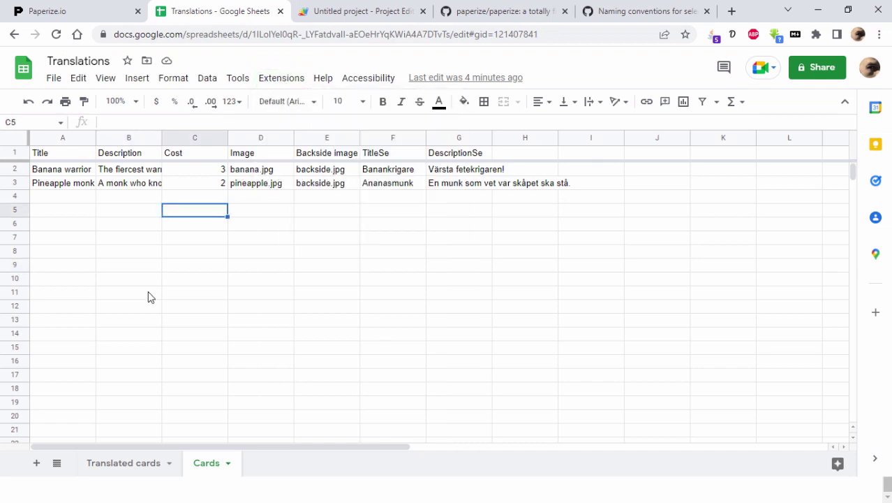
{"action": "left_click", "coordinate": [108, 464]}
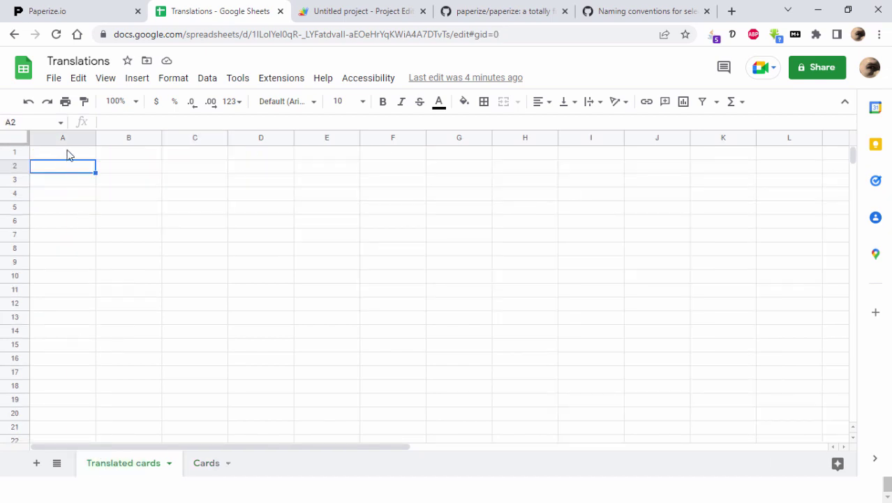
{"action": "left_click", "coordinate": [68, 153]}
{"action": "key", "text": "ctrl+Tab"}
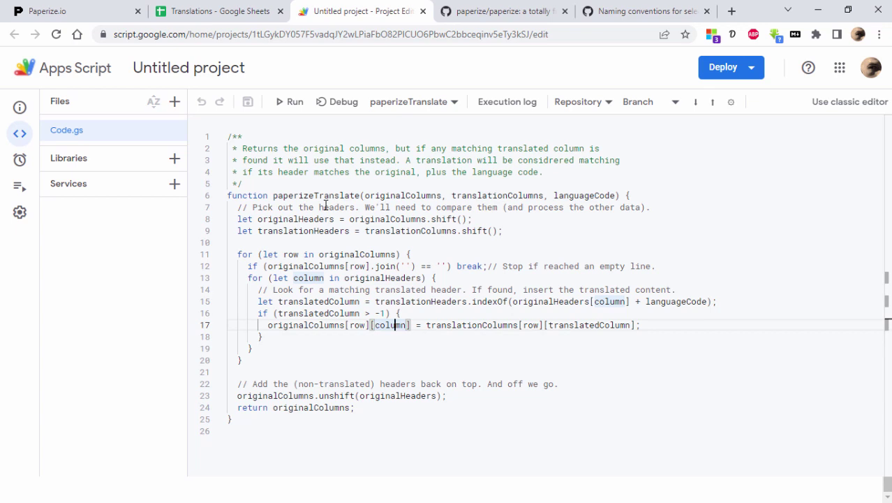
{"action": "key", "text": "ctrl+shift+Tab"}
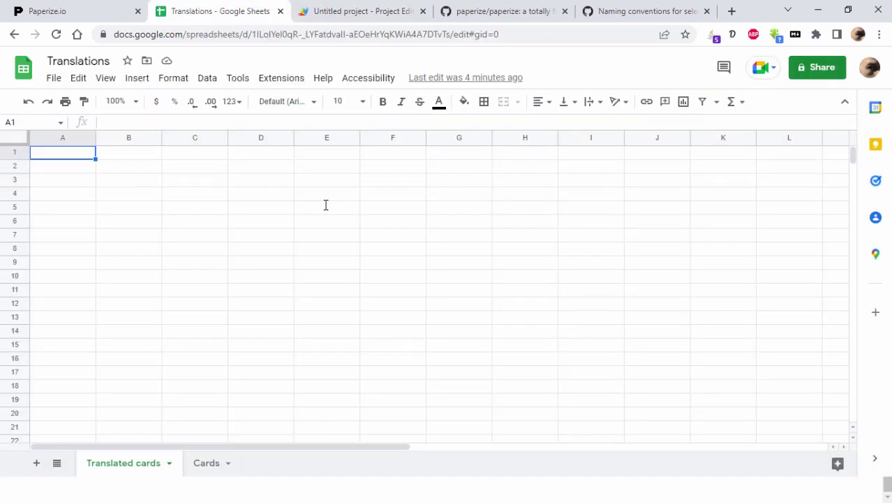
- Enter =paperizeTranslate(Cards!A:E,Cards!F:G,"Se") in A1 of Translated cards
{"action": "type", "text": "=paperize"}
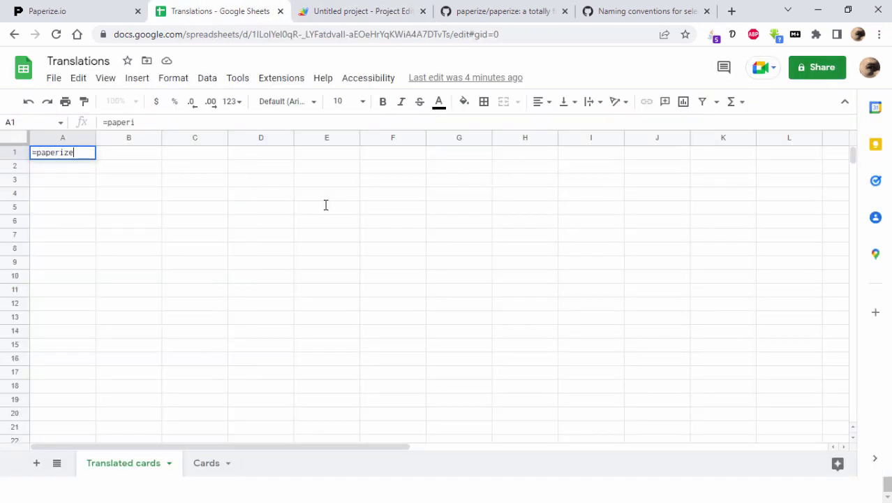
{"action": "type", "text": "Translate"}
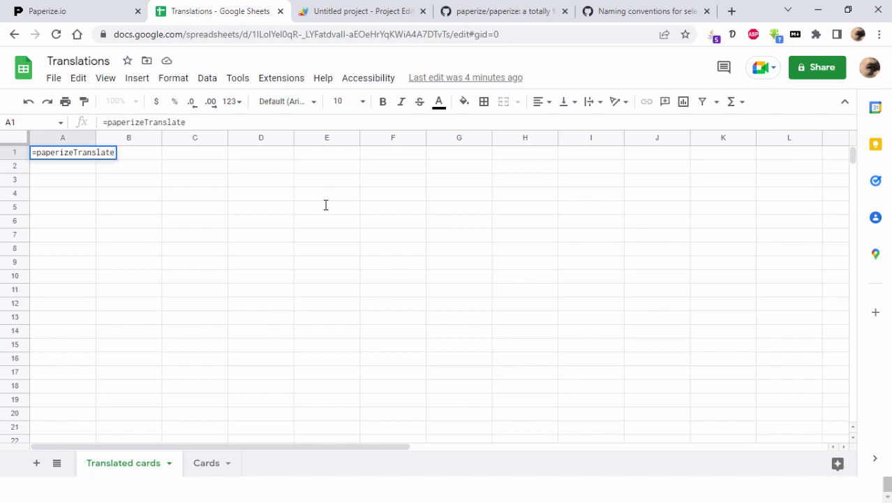
{"action": "type", "text": "("}
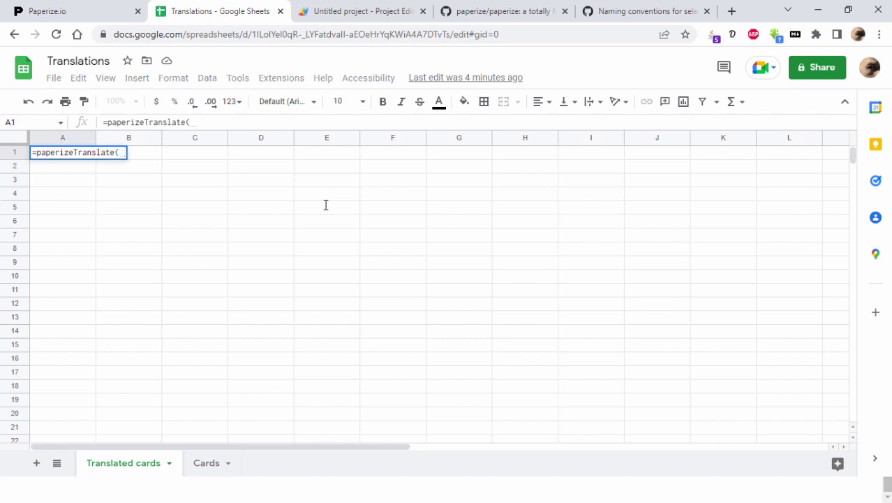
{"action": "left_click", "coordinate": [206, 466]}
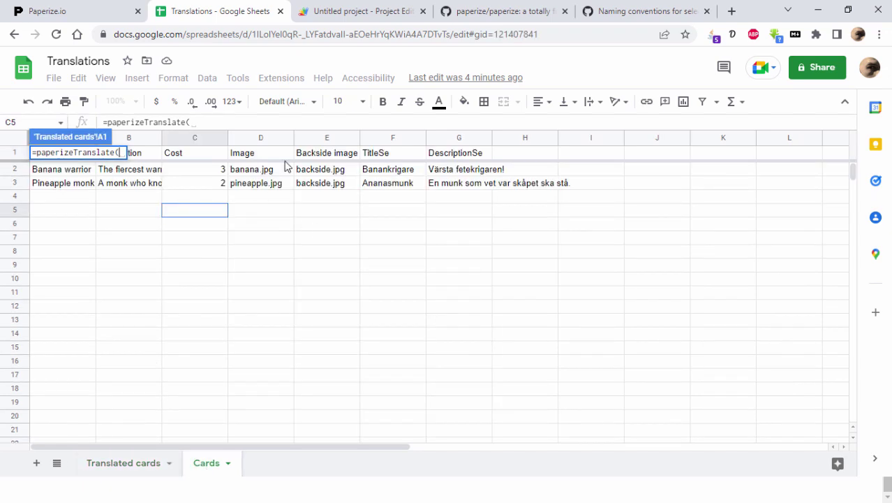
{"action": "left_click_drag", "start_coordinate": [330, 139], "coordinate": [57, 139]}
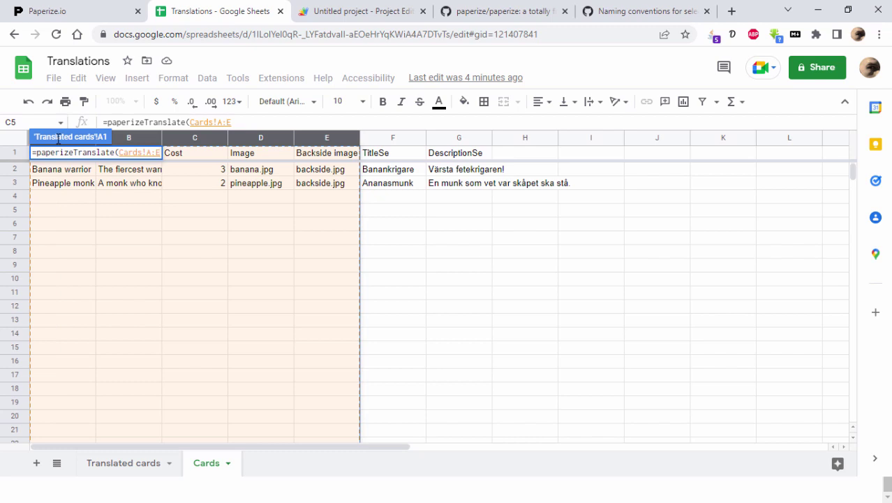
{"action": "type", "text": ","}
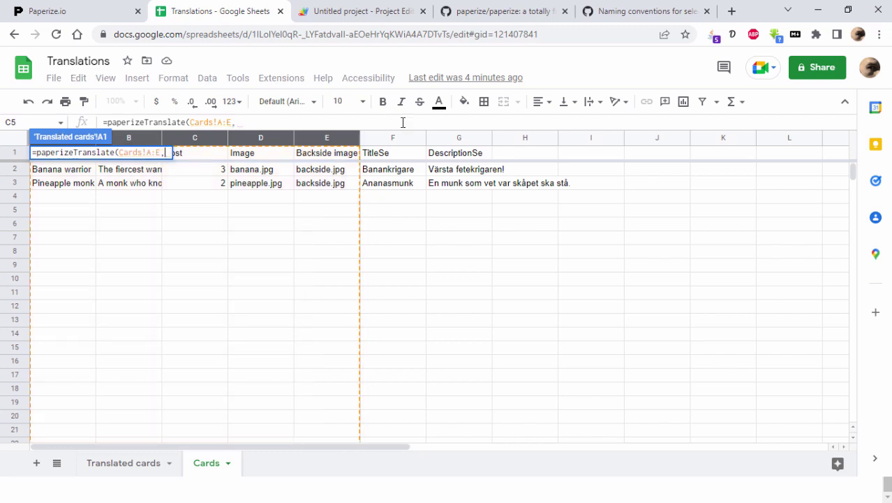
{"action": "left_click_drag", "start_coordinate": [447, 139], "coordinate": [403, 145]}
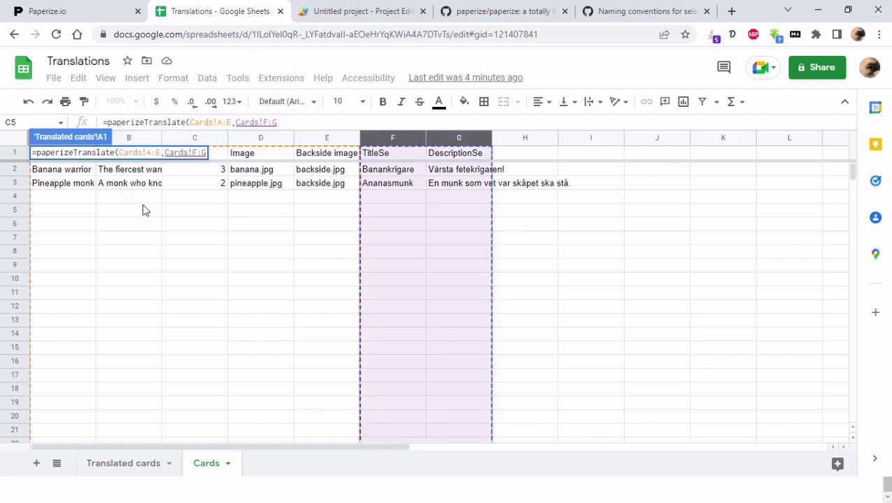
{"action": "type", "text": ","}
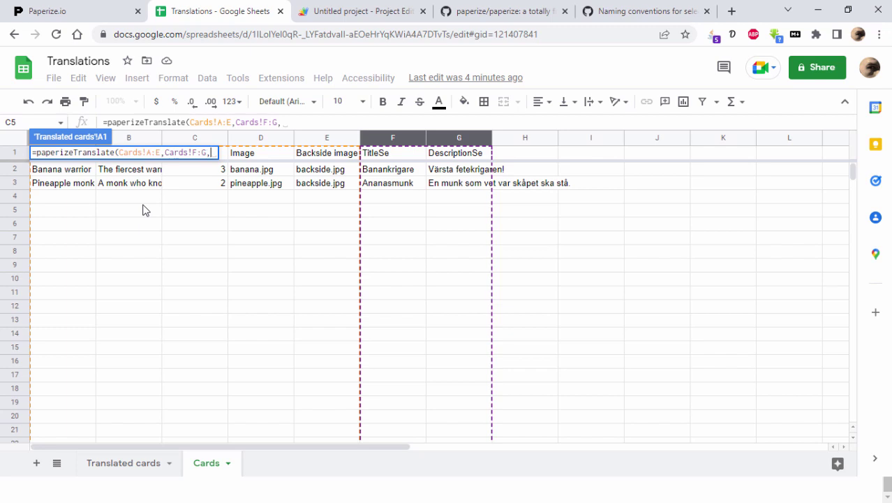
{"action": "type", "text": "\""}
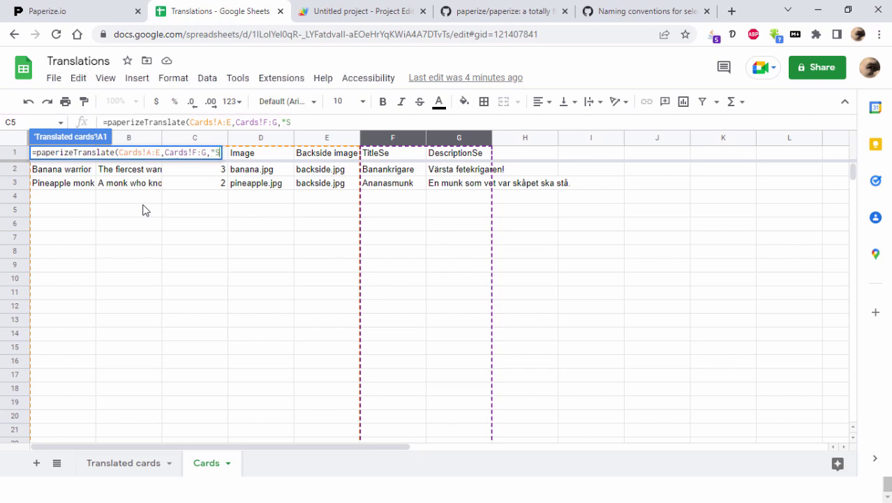
{"action": "type", "text": "Se\")"}
{"action": "key", "text": "Return"}
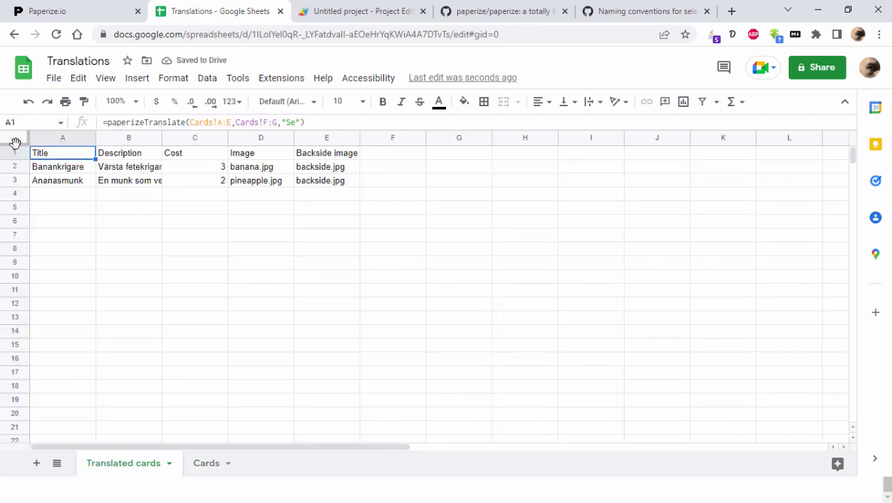
- Freeze header row 1 and check that Banankrigare and Ananasmunk match the Cards sheet rows
{"action": "left_click_drag", "start_coordinate": [16, 148], "coordinate": [15, 161]}
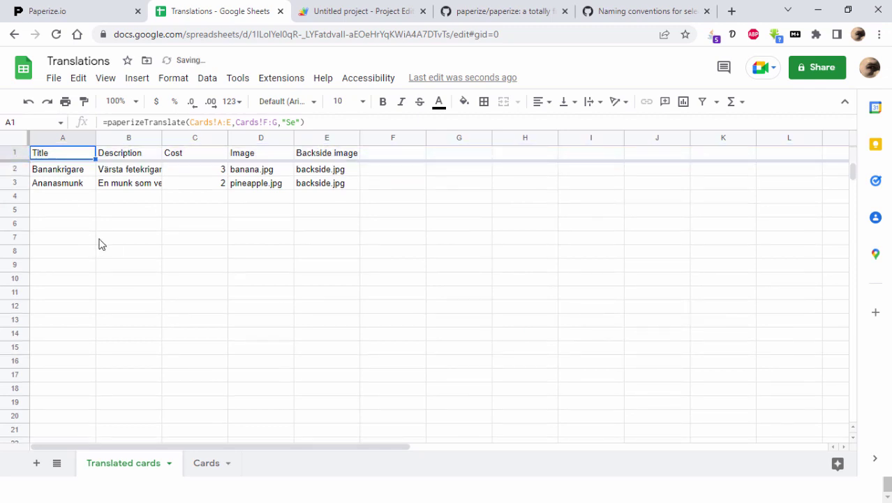
{"action": "left_click", "coordinate": [58, 171]}
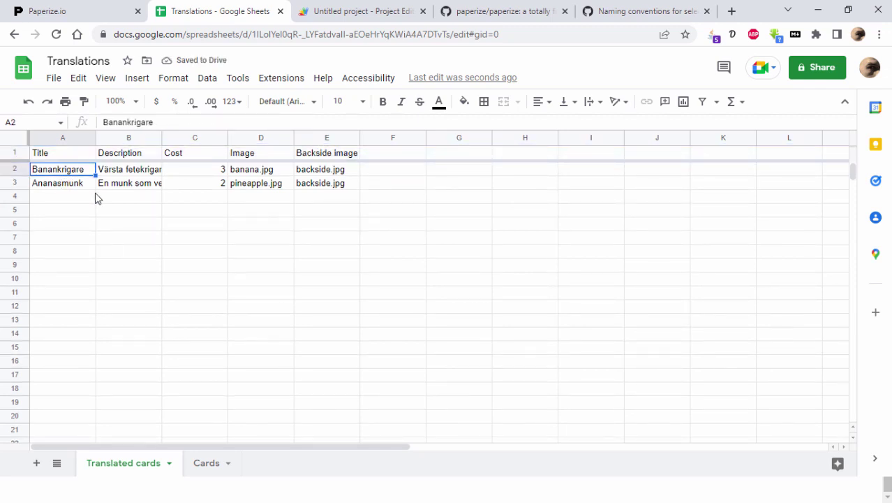
{"action": "left_click", "coordinate": [42, 184]}
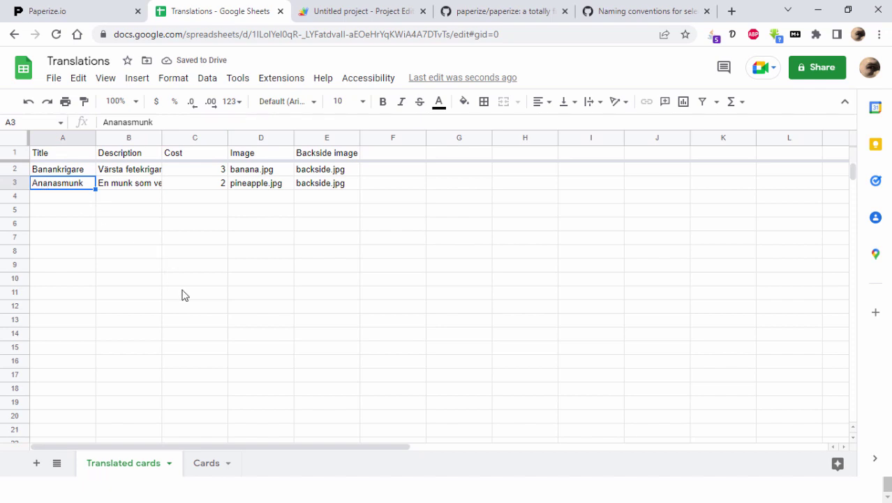
{"action": "key", "text": "ctrl+shift+Page_Down"}
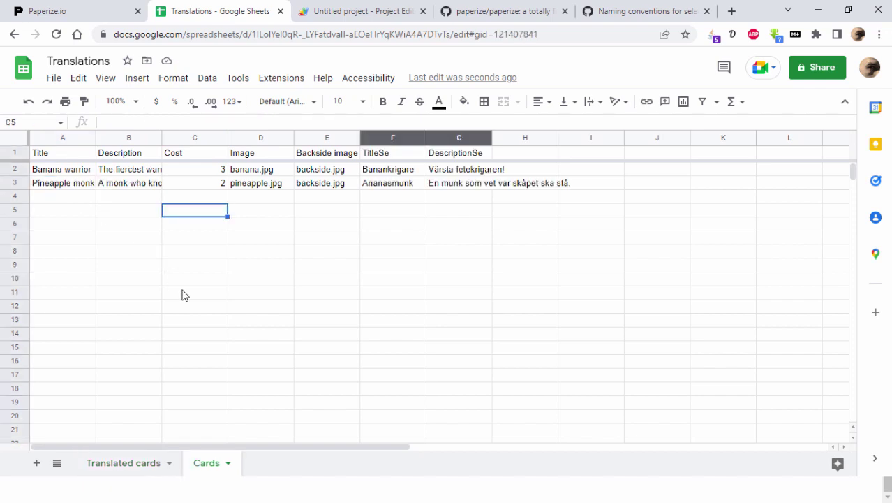
{"action": "left_click", "coordinate": [72, 185]}
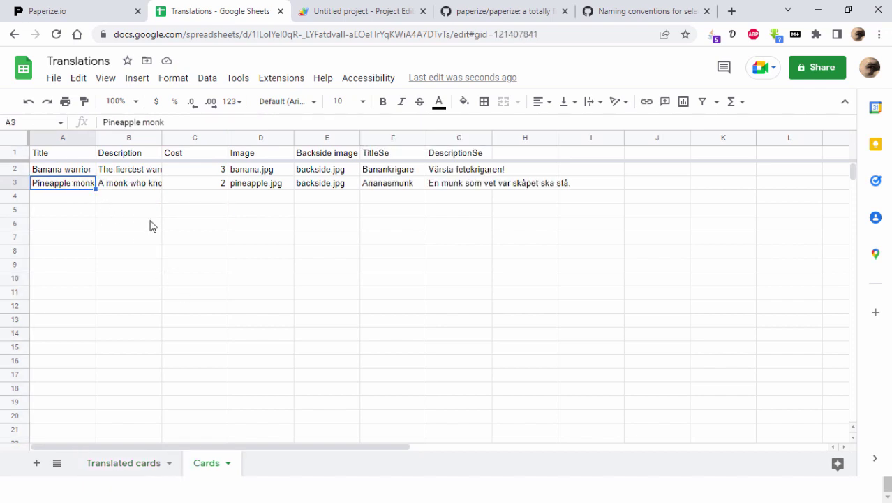
{"action": "key", "text": "ctrl+shift+Page_Up"}
{"action": "left_click_drag", "start_coordinate": [136, 171], "coordinate": [139, 185]}
{"action": "left_click_drag", "start_coordinate": [199, 171], "coordinate": [318, 184]}
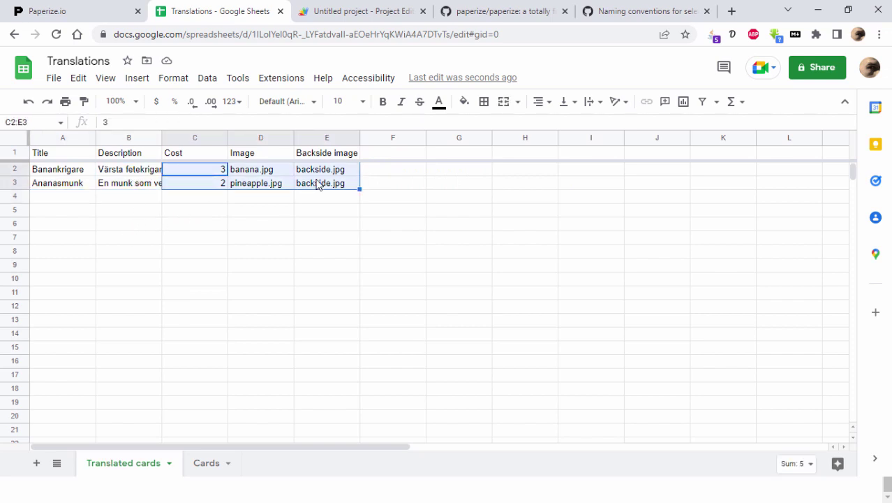
- Replace the Cards worksheet with Translated cards as the Cards (2) component's data source
{"action": "left_click", "coordinate": [87, 12]}
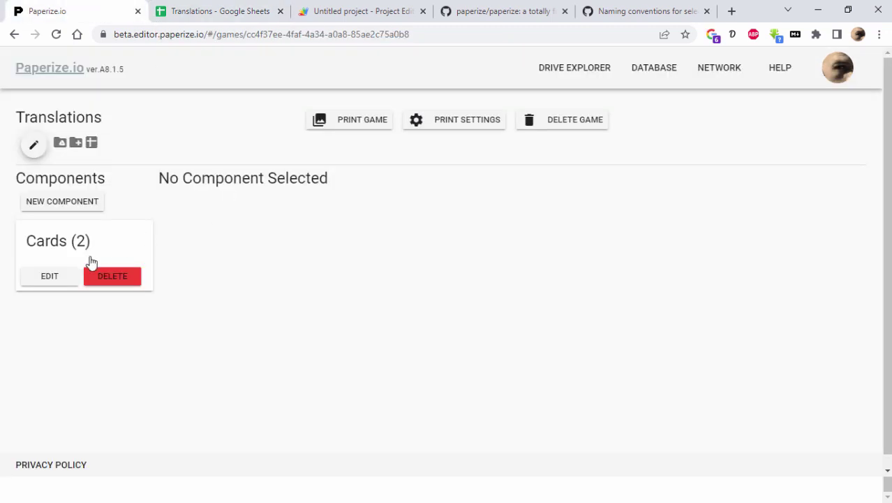
{"action": "left_click", "coordinate": [56, 243]}
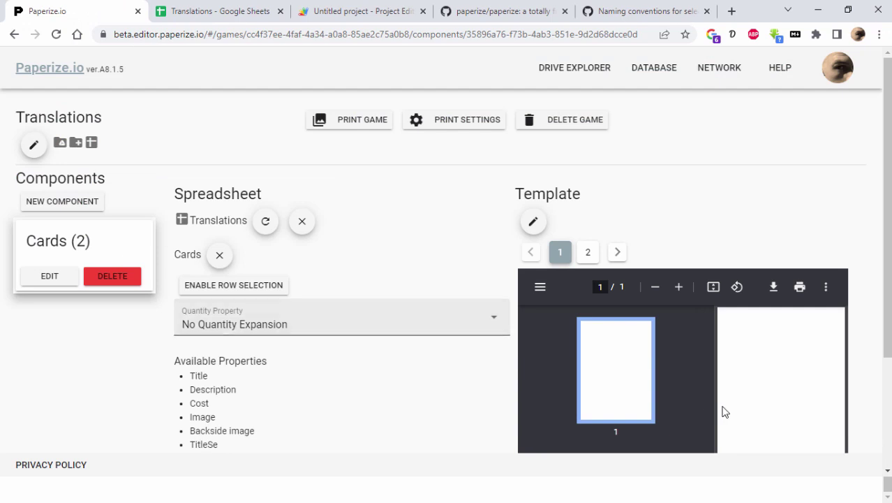
{"action": "left_click", "coordinate": [218, 257]}
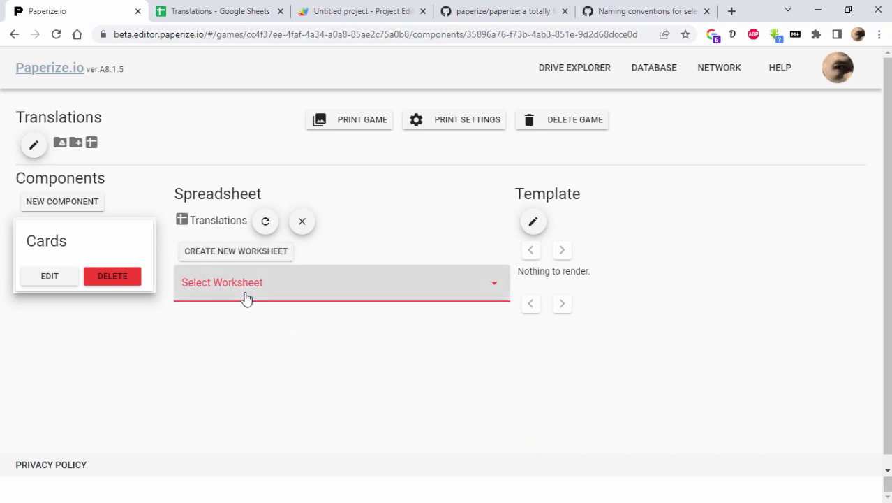
{"action": "left_click", "coordinate": [245, 299]}
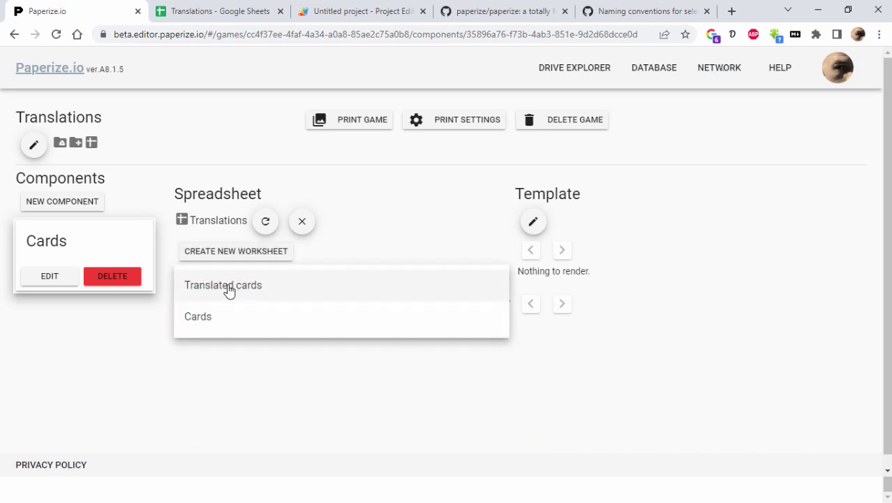
{"action": "left_click", "coordinate": [229, 291]}
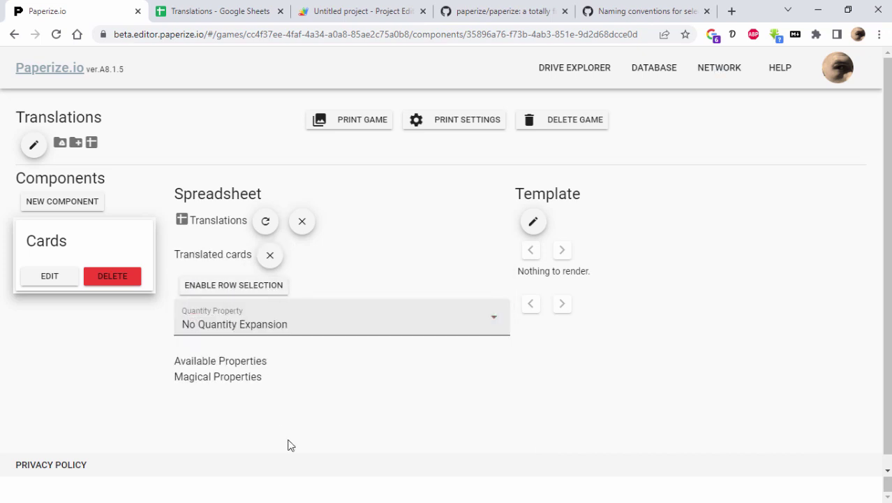
- Add a text layer named Title to the card template and refresh the spreadsheet preview
{"action": "left_click", "coordinate": [543, 226]}
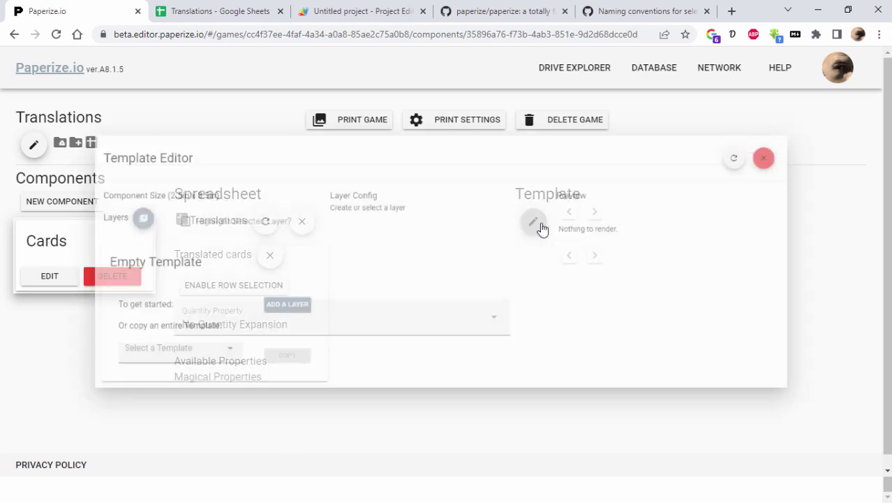
{"action": "left_click", "coordinate": [76, 208]}
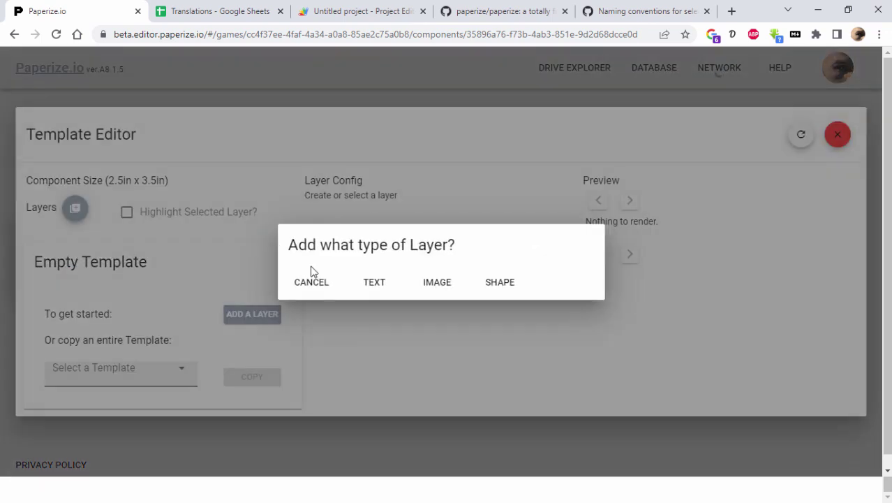
{"action": "left_click", "coordinate": [374, 282]}
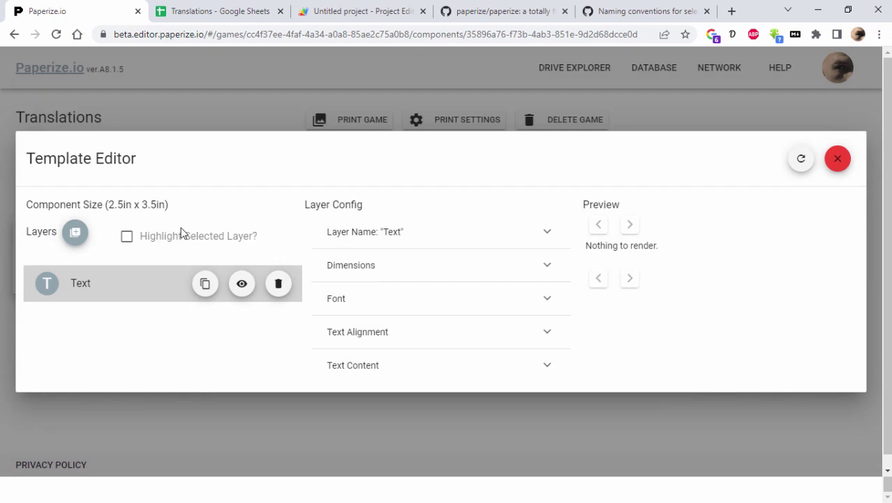
{"action": "left_click", "coordinate": [378, 243]}
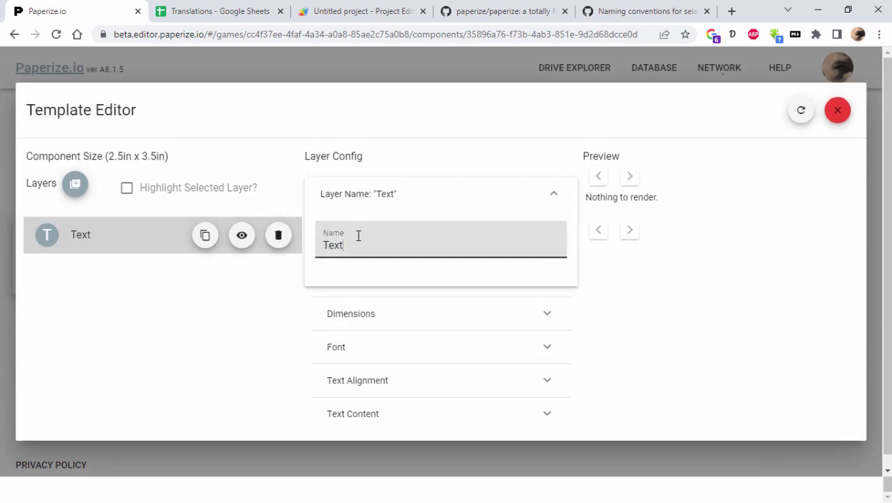
{"action": "type", "text": "Title"}
{"action": "left_click", "coordinate": [441, 273]}
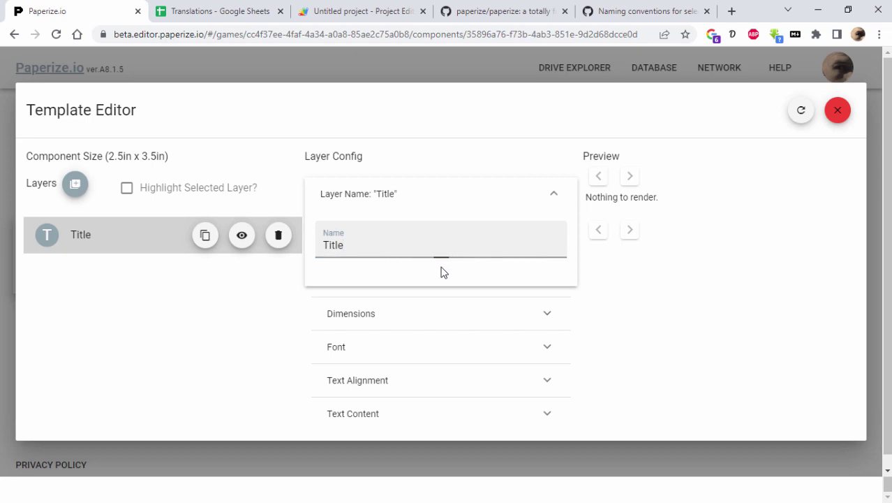
{"action": "left_click", "coordinate": [351, 314]}
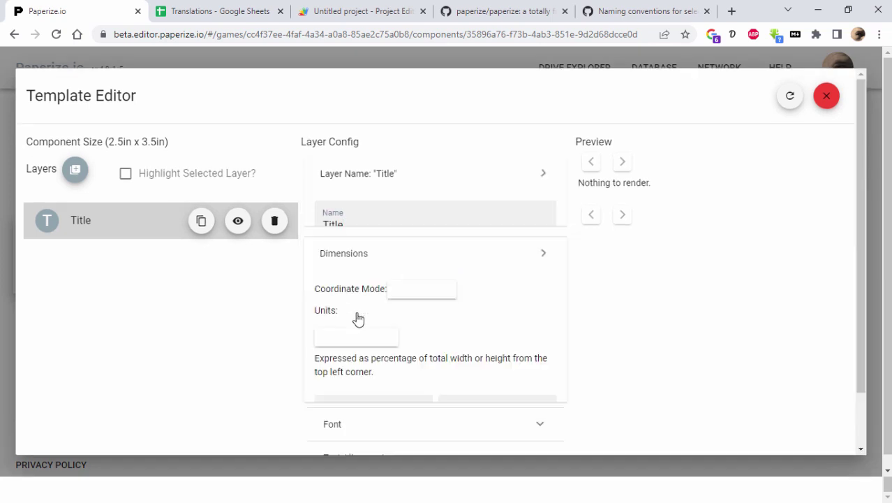
{"action": "left_click", "coordinate": [795, 97]}
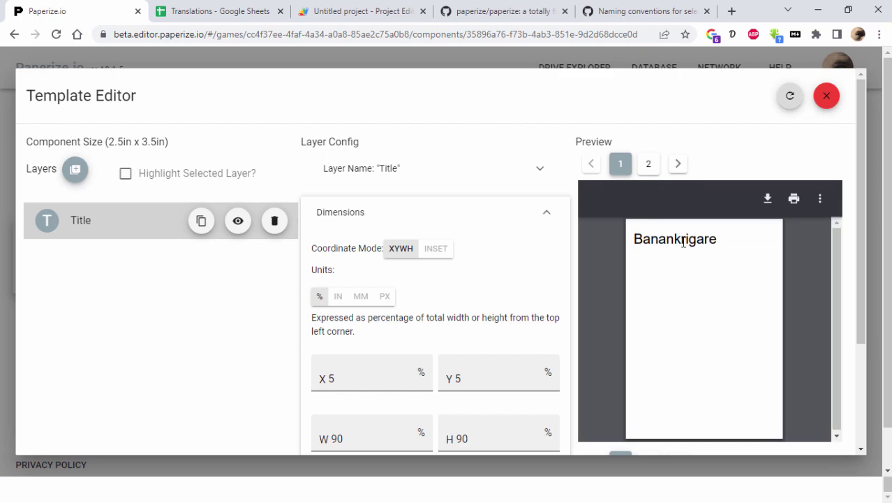
{"action": "left_click", "coordinate": [826, 96]}
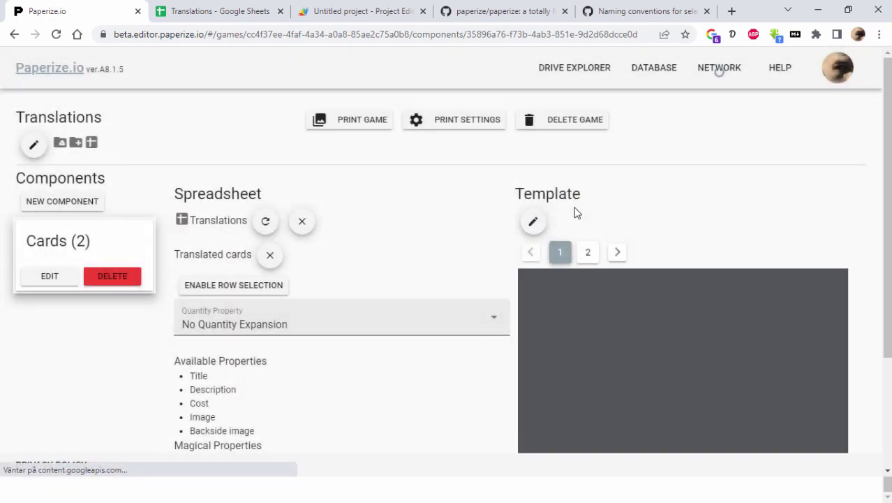
- Replace the "Se" language argument in A1's formula with x, which produces a #REF! error
{"action": "key", "text": "ctrl+Tab"}
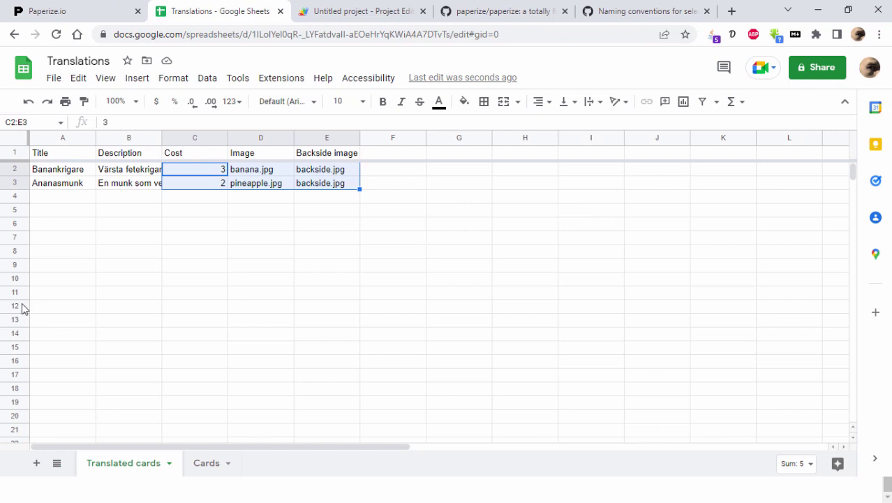
{"action": "left_click", "coordinate": [55, 156]}
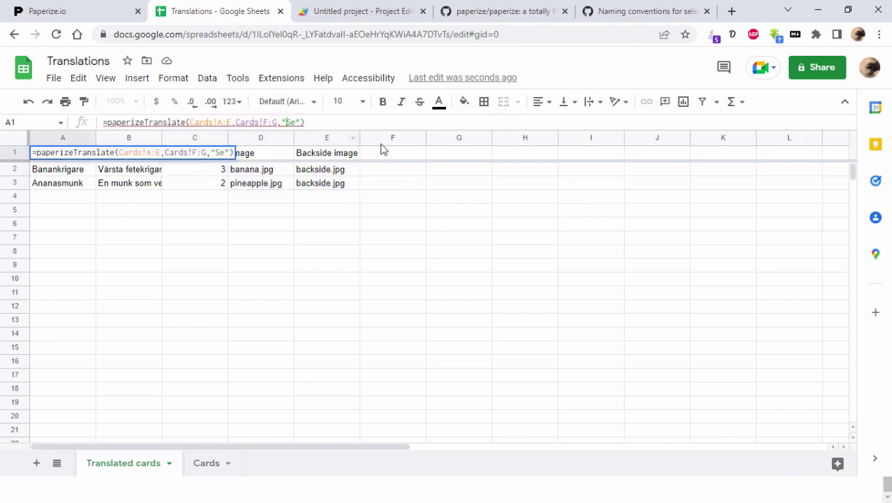
{"action": "key", "text": "Delete"}
{"action": "key", "text": "Delete"}
{"action": "type", "text": "x"}
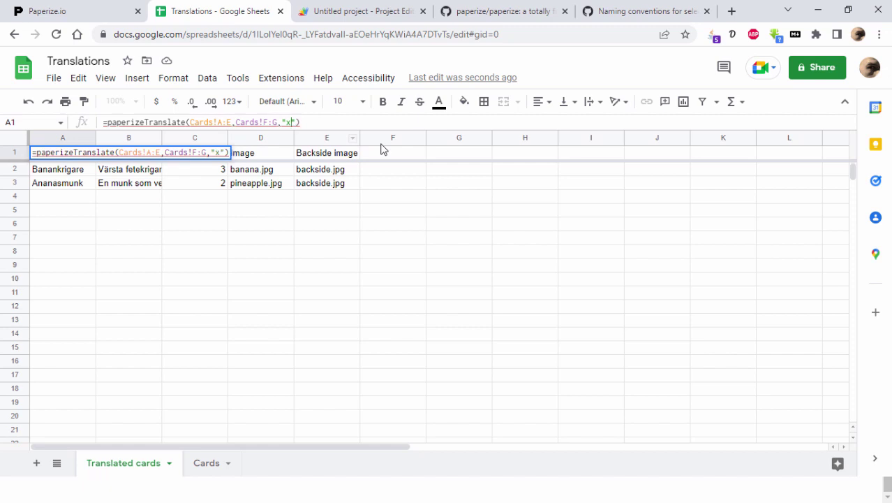
{"action": "key", "text": "Return"}
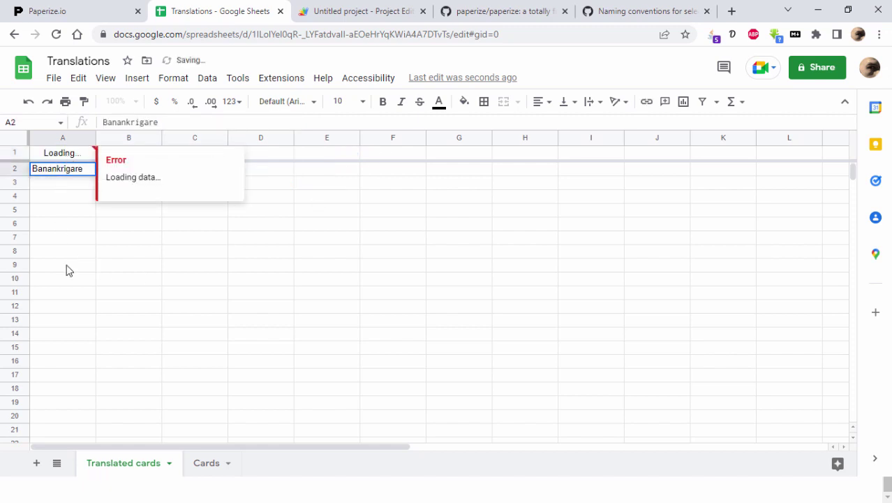
{"action": "left_click", "coordinate": [113, 335]}
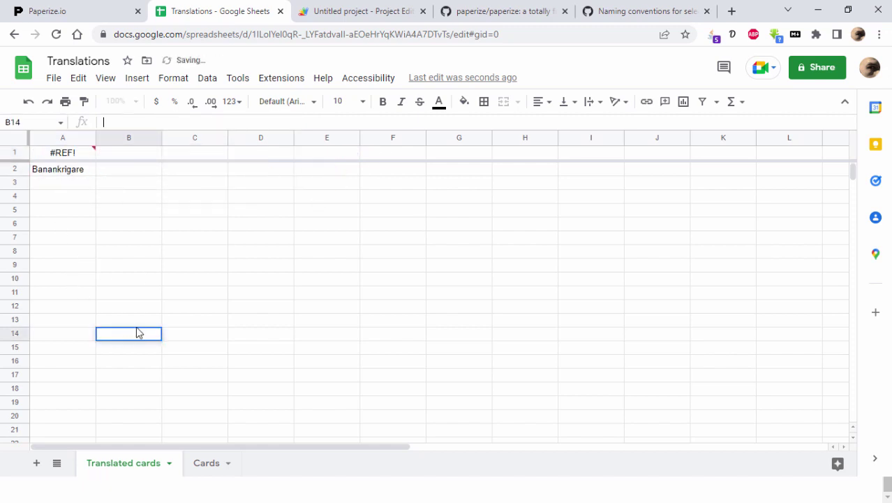
{"action": "left_click", "coordinate": [61, 152]}
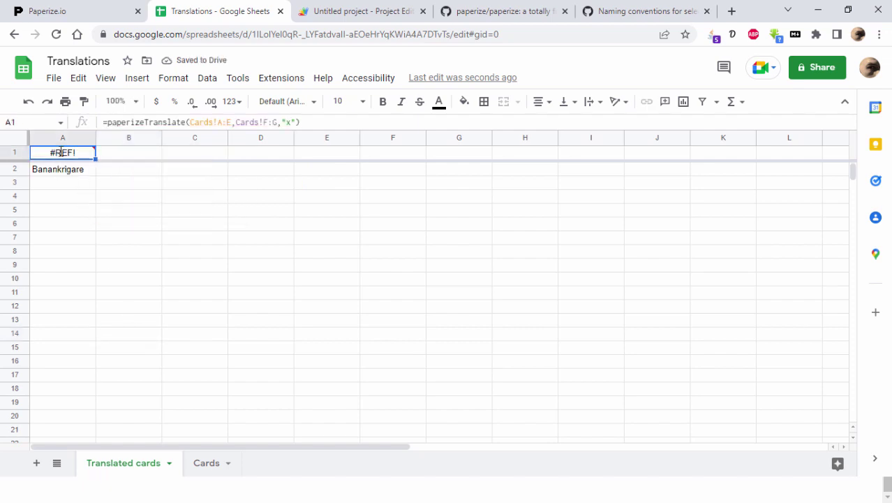
- Rewrite A1's formula to end with "x") and clear the leftover Banankrigare from A2
{"action": "mouse_move", "coordinate": [72, 157]}
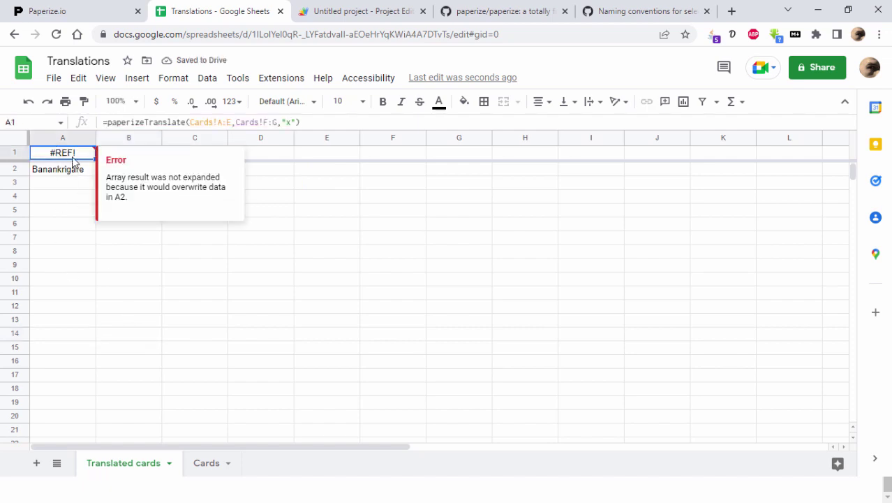
{"action": "left_click", "coordinate": [317, 122]}
{"action": "key", "text": "BackSpace"}
{"action": "key", "text": "BackSpace"}
{"action": "key", "text": "BackSpace"}
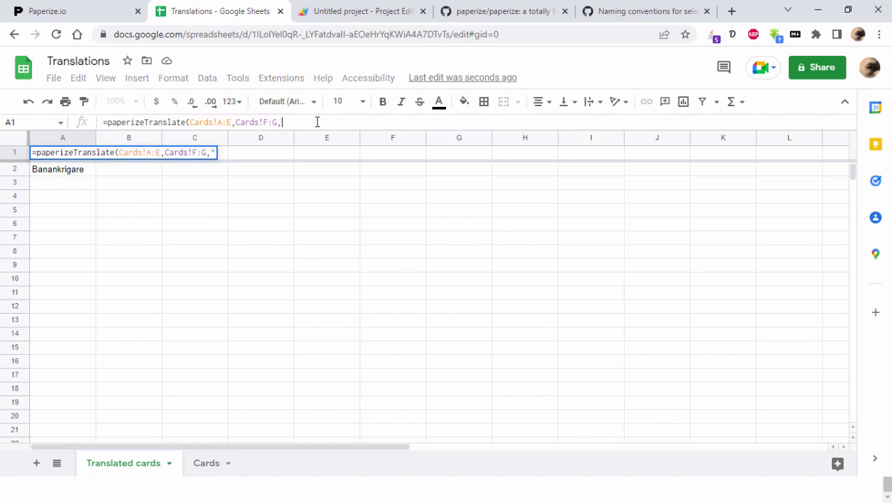
{"action": "type", "text": "x\")"}
{"action": "key", "text": "Return"}
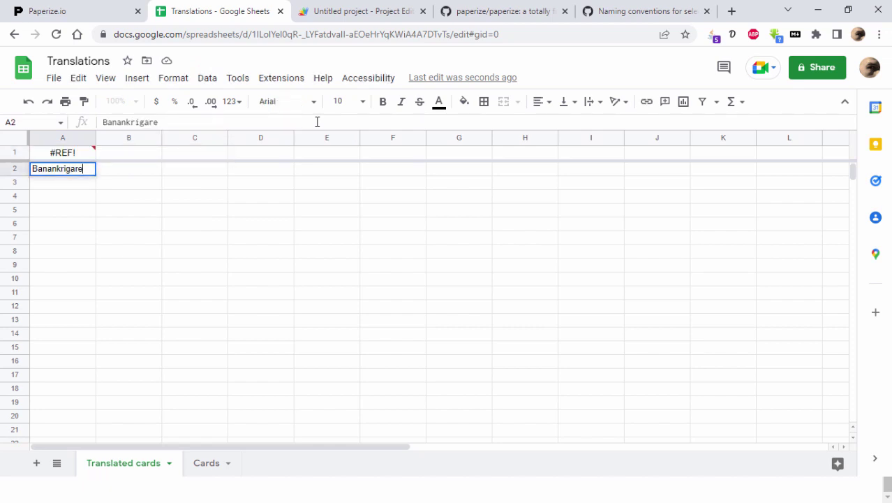
{"action": "left_click", "coordinate": [88, 283]}
{"action": "left_click", "coordinate": [79, 171]}
{"action": "key", "text": "Delete"}
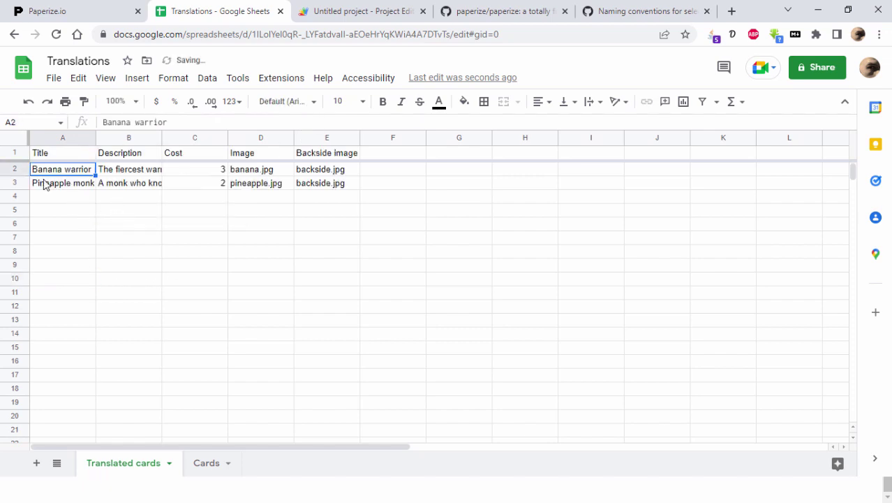
- Inspect the "x" argument in A1, then review the Cards sheet's Swedish and English columns
{"action": "left_click", "coordinate": [52, 157]}
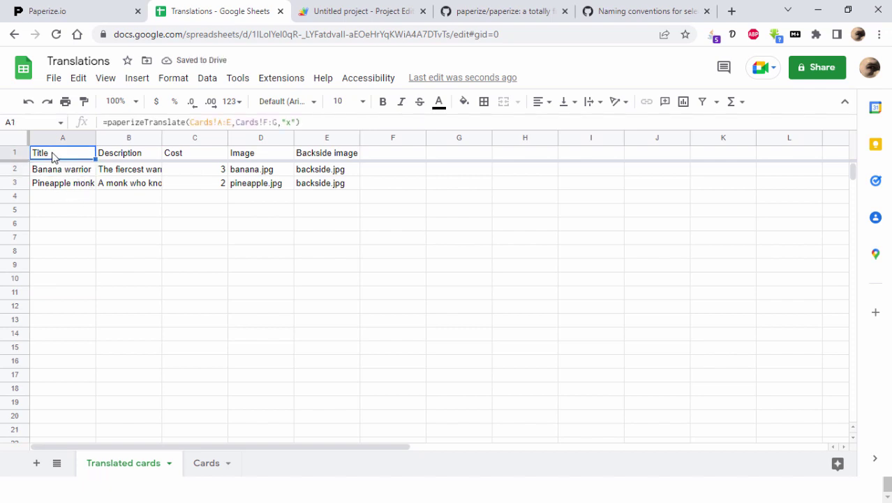
{"action": "left_click", "coordinate": [306, 118]}
{"action": "left_click_drag", "start_coordinate": [301, 122], "coordinate": [281, 122]}
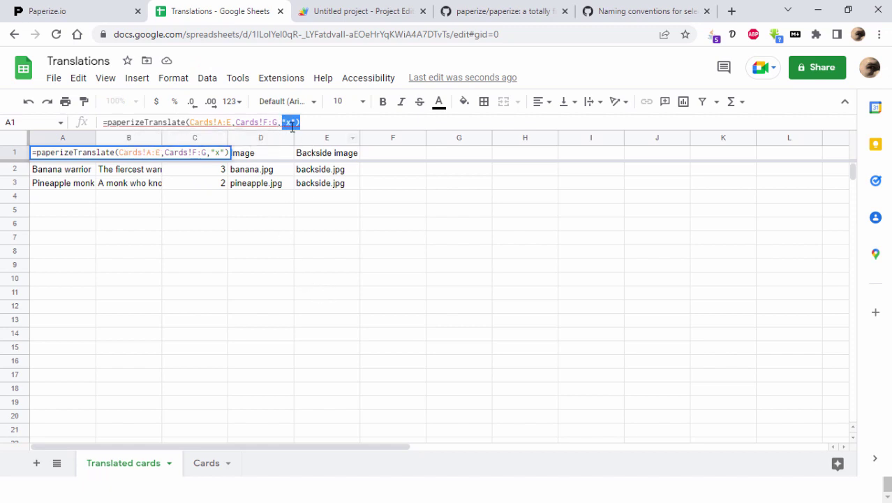
{"action": "left_click", "coordinate": [204, 464]}
{"action": "left_click", "coordinate": [395, 154]}
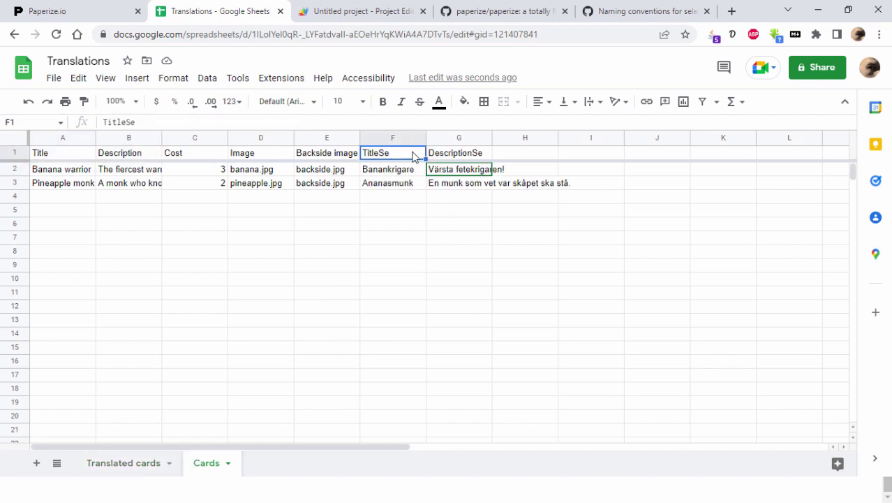
{"action": "left_click", "coordinate": [445, 155]}
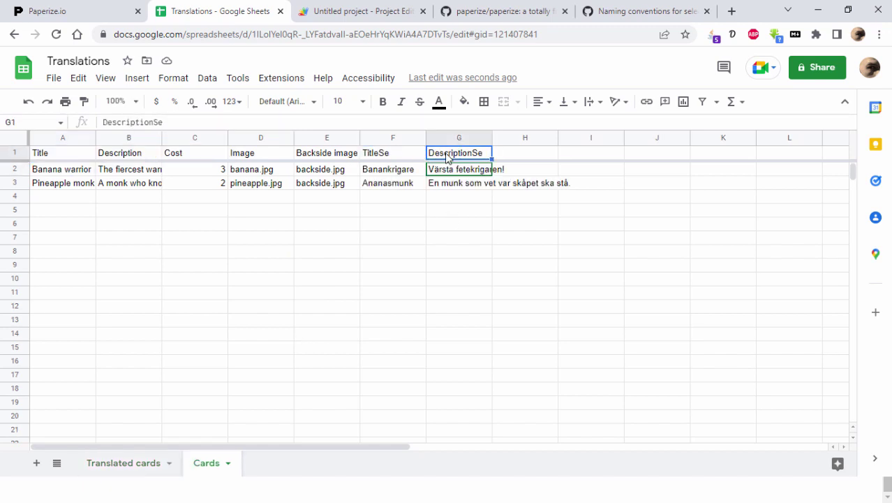
{"action": "left_click_drag", "start_coordinate": [66, 155], "coordinate": [319, 182]}
- Refresh Paperize's spreadsheet data from Translated cards so the card reads Banana warrior
{"action": "left_click", "coordinate": [126, 462]}
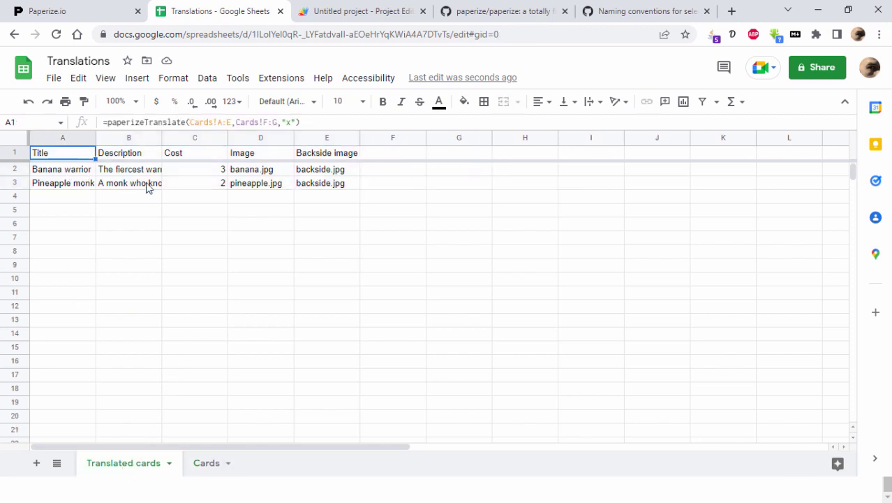
{"action": "left_click", "coordinate": [78, 16]}
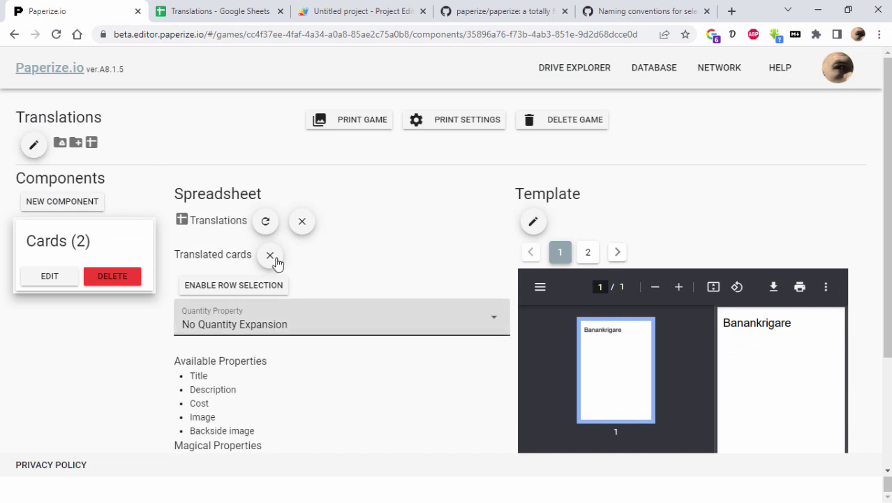
{"action": "left_click", "coordinate": [265, 220]}
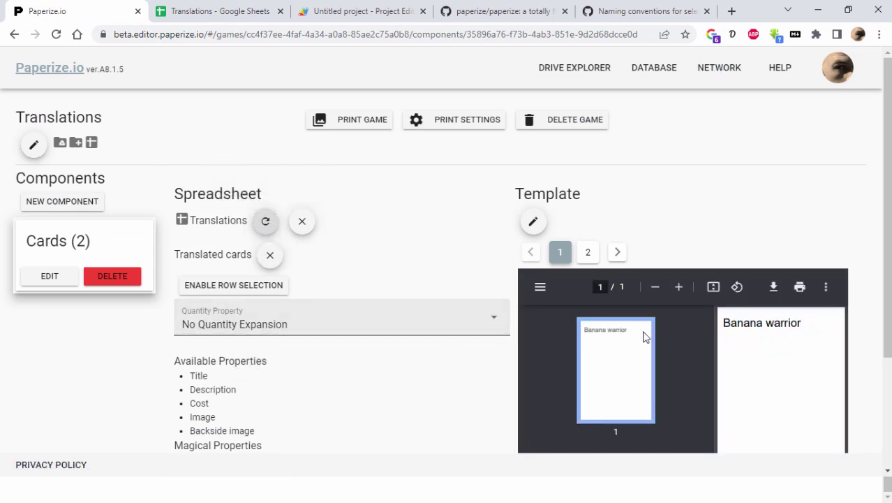
{"action": "key", "text": "ctrl+Tab"}
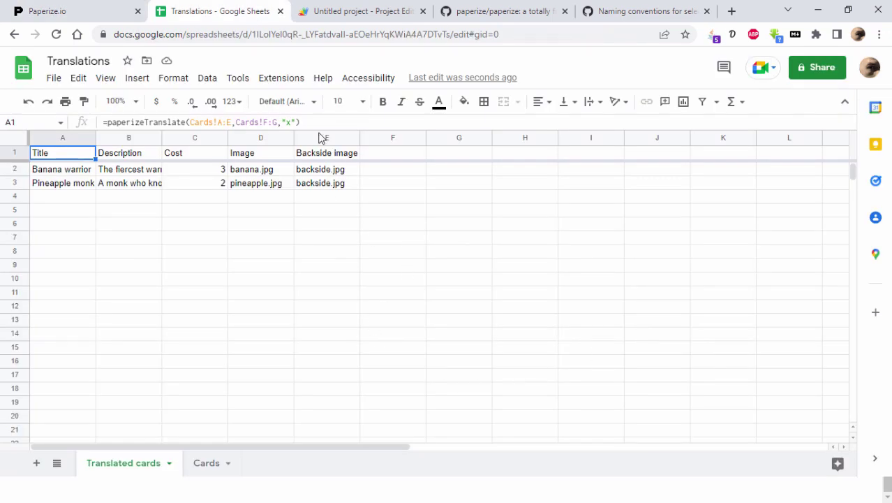
- Change A1's language argument from "x" back to "Se", check the Swedish titles, then open Cards
{"action": "double_click", "coordinate": [291, 122]}
{"action": "type", "text": "Se"}
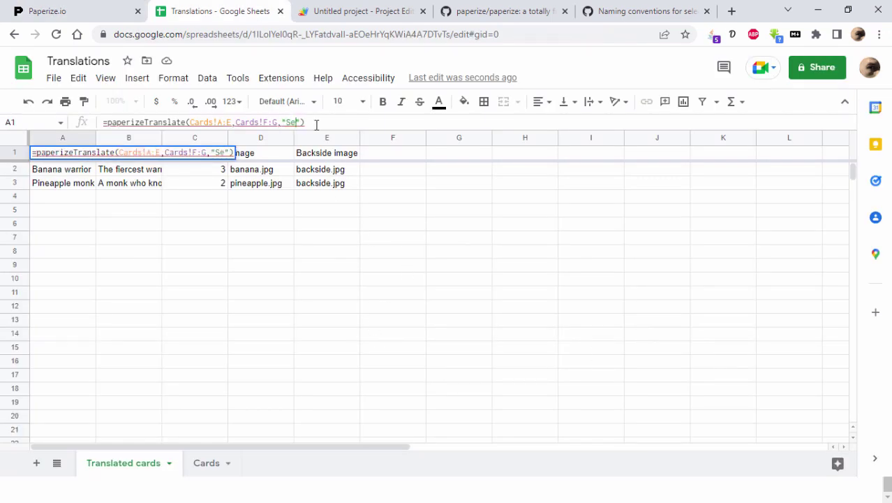
{"action": "key", "text": "Return"}
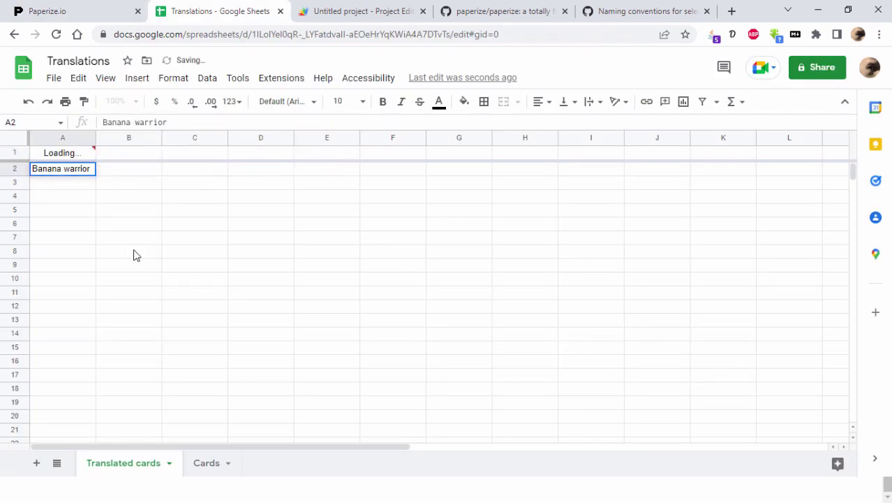
{"action": "left_click", "coordinate": [135, 253]}
{"action": "left_click", "coordinate": [76, 175]}
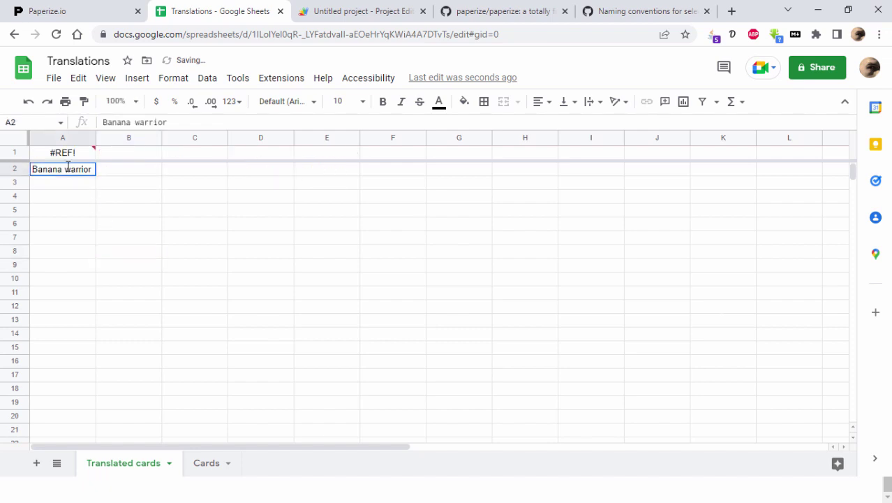
{"action": "key", "text": "Down"}
{"action": "left_click", "coordinate": [67, 166]}
{"action": "left_click", "coordinate": [144, 311]}
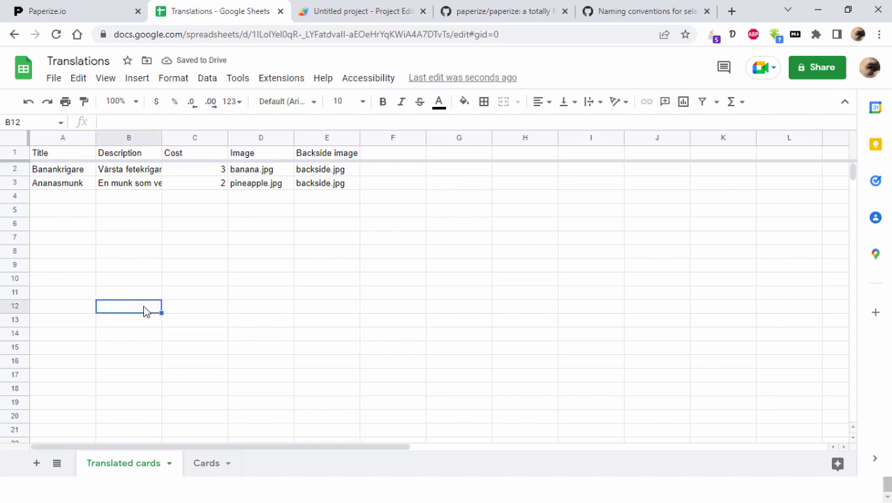
{"action": "left_click", "coordinate": [203, 473]}
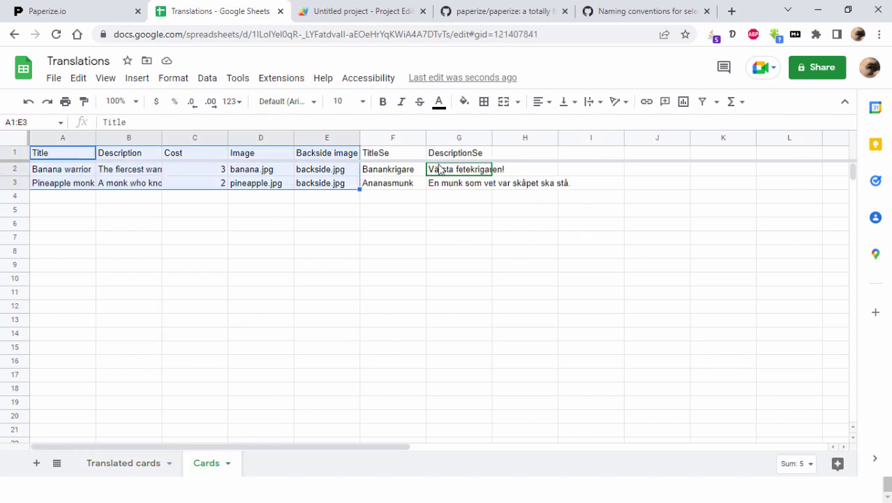
- Copy the Title and Description headers to H1:I1 and rename them TitleDe and DescriptionDe
{"action": "left_click", "coordinate": [131, 155]}
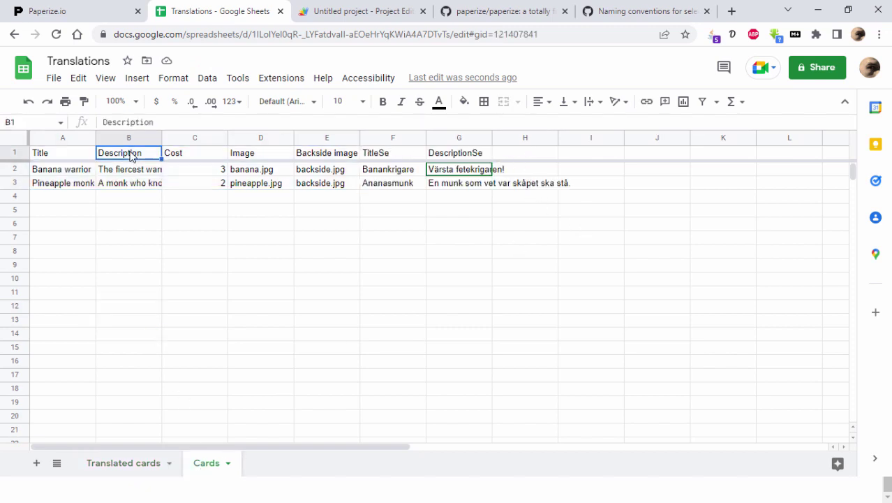
{"action": "key", "text": "shift+Left"}
{"action": "key", "text": "ctrl+c"}
{"action": "left_click", "coordinate": [535, 154]}
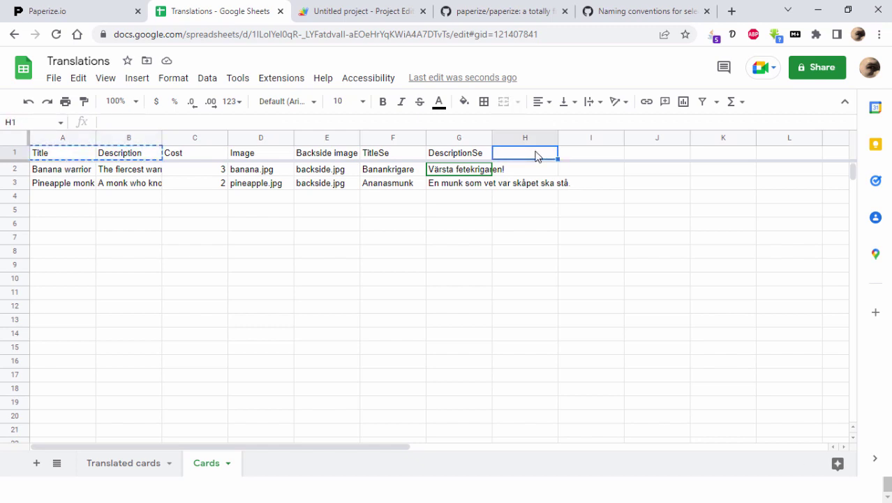
{"action": "key", "text": "ctrl+v"}
{"action": "left_click", "coordinate": [537, 155]}
{"action": "double_click", "coordinate": [536, 155]}
{"action": "type", "text": "De"}
{"action": "key", "text": "Return"}
{"action": "key", "text": "Up"}
{"action": "key", "text": "Right"}
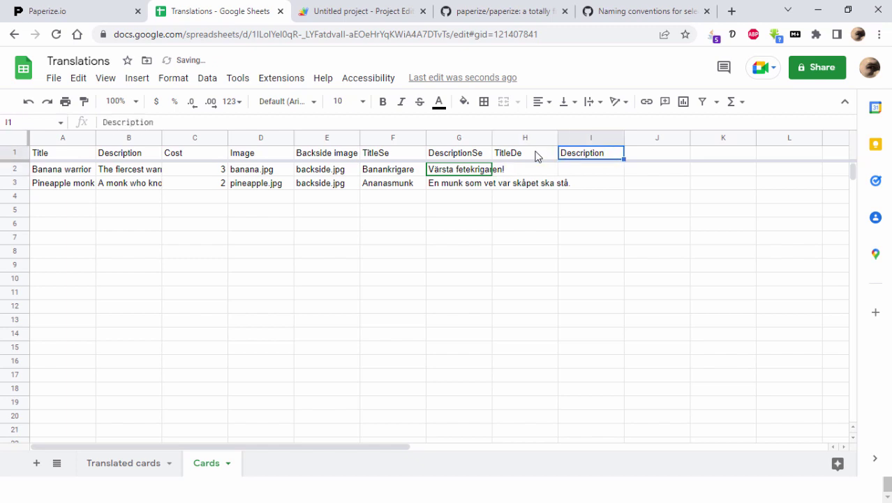
{"action": "key", "text": "Return"}
{"action": "type", "text": "De"}
{"action": "key", "text": "Return"}
{"action": "key", "text": "Left"}
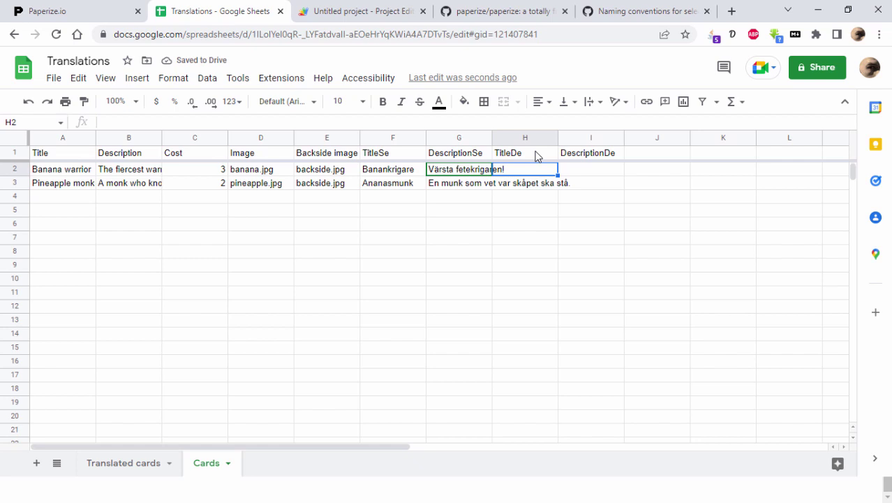
- Enter =GOOGLETRANSLATE(A2,"En","De") in H2 to translate the first title into German
{"action": "type", "text": "=googl"}
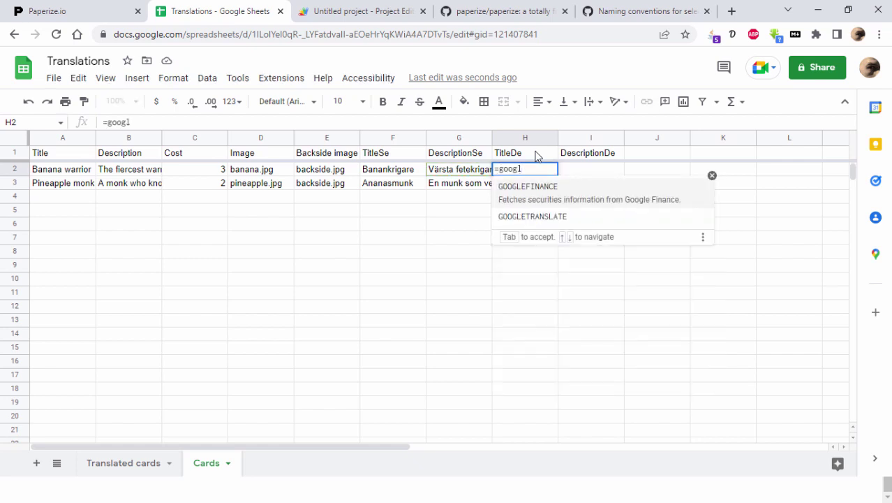
{"action": "key", "text": "Down"}
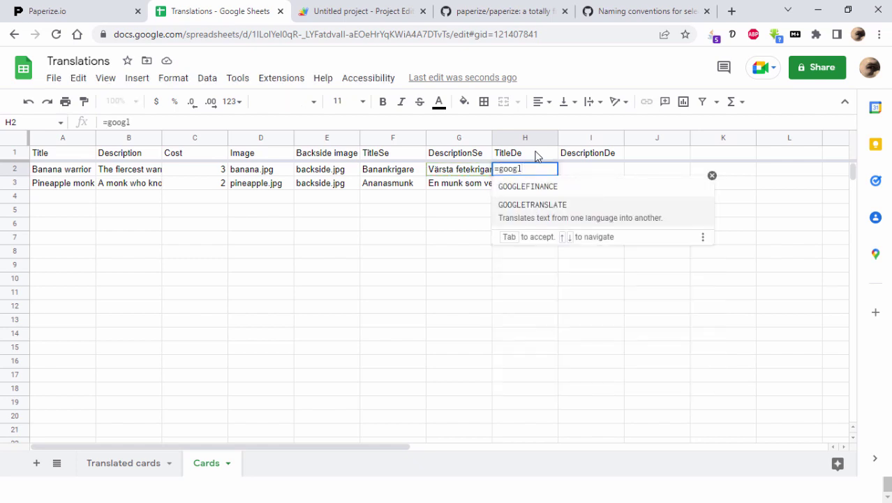
{"action": "key", "text": "Tab"}
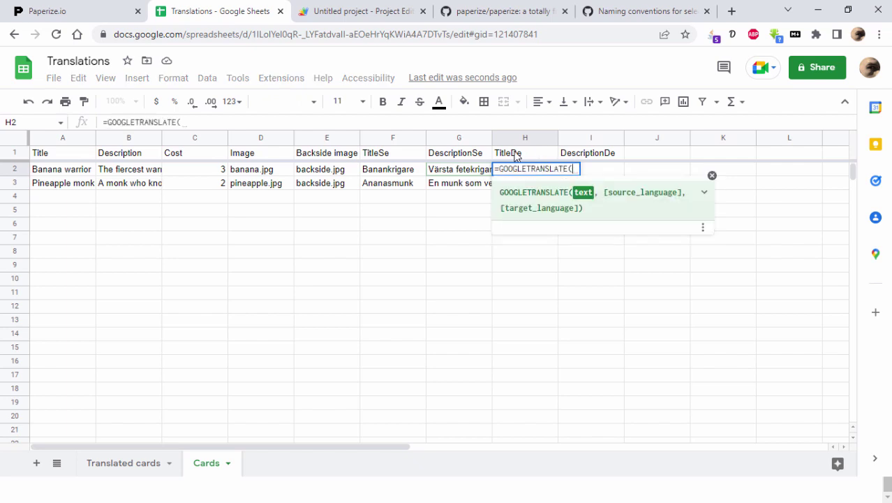
{"action": "left_click", "coordinate": [73, 175]}
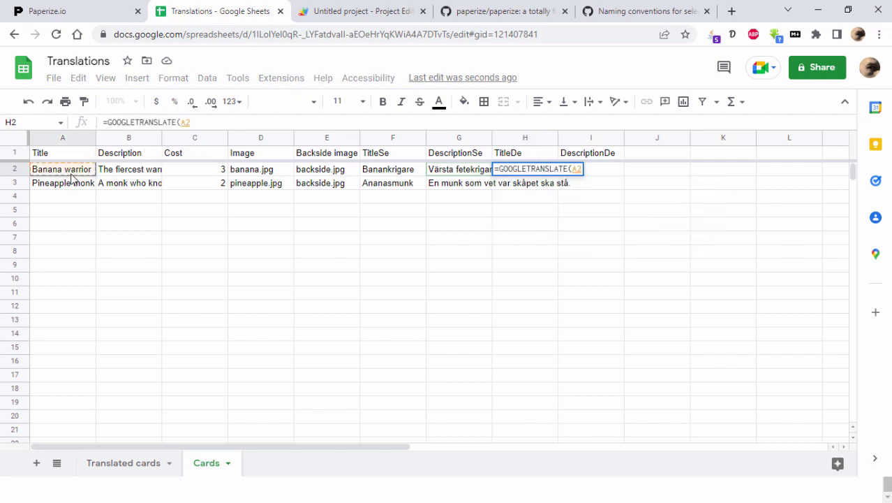
{"action": "type", "text": ", \"En\",\"De"}
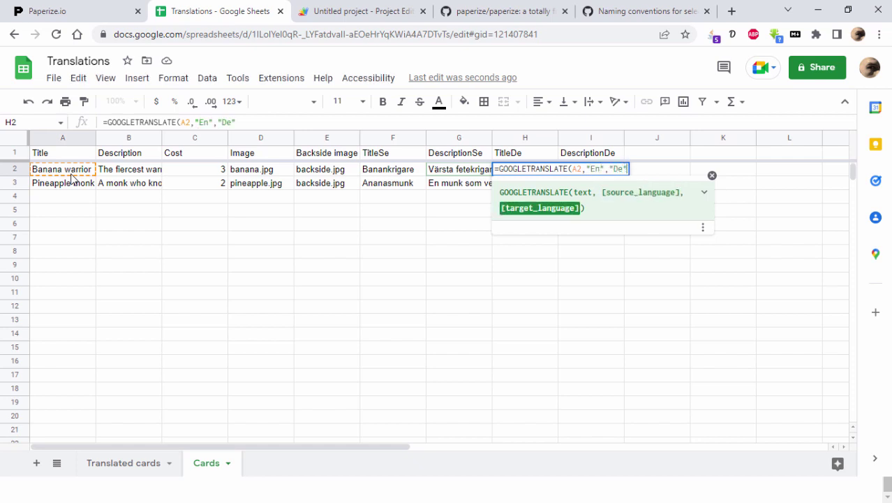
{"action": "type", "text": "\""}
{"action": "key", "text": "Return"}
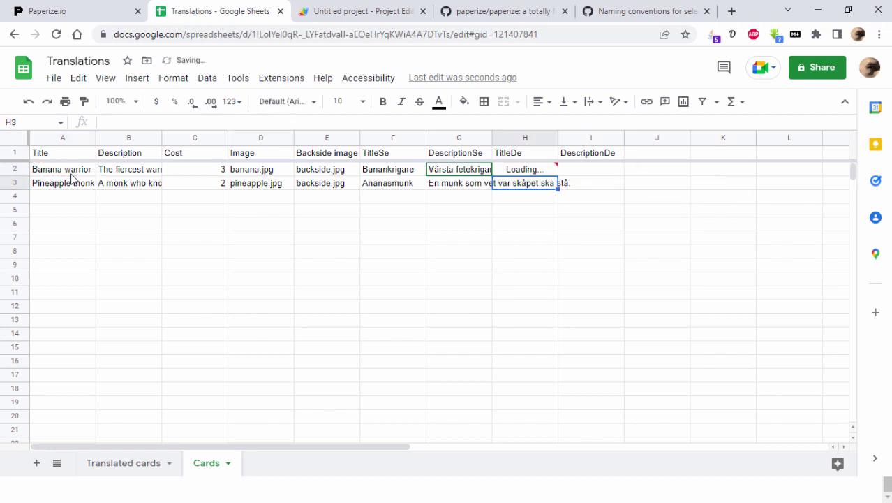
- Copy the German translation formula into I2, then copy H2:I2 down to H3:I3
{"action": "key", "text": "Up"}
{"action": "key", "text": "ctrl+c"}
{"action": "key", "text": "Right"}
{"action": "key", "text": "ctrl+v"}
{"action": "key", "text": "Left"}
{"action": "key", "text": "Down"}
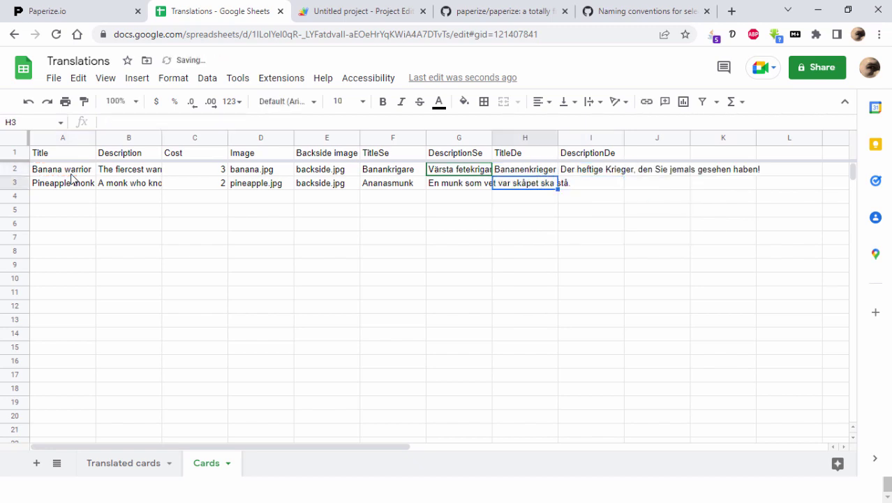
{"action": "key", "text": "Up"}
{"action": "key", "text": "shift+Right"}
{"action": "key", "text": "ctrl+c"}
{"action": "key", "text": "Down"}
{"action": "key", "text": "ctrl+v"}
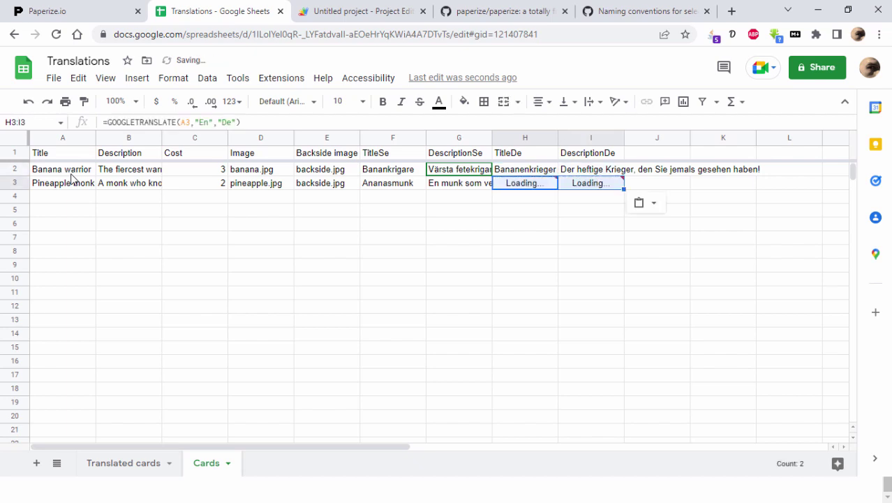
{"action": "key", "text": "Down"}
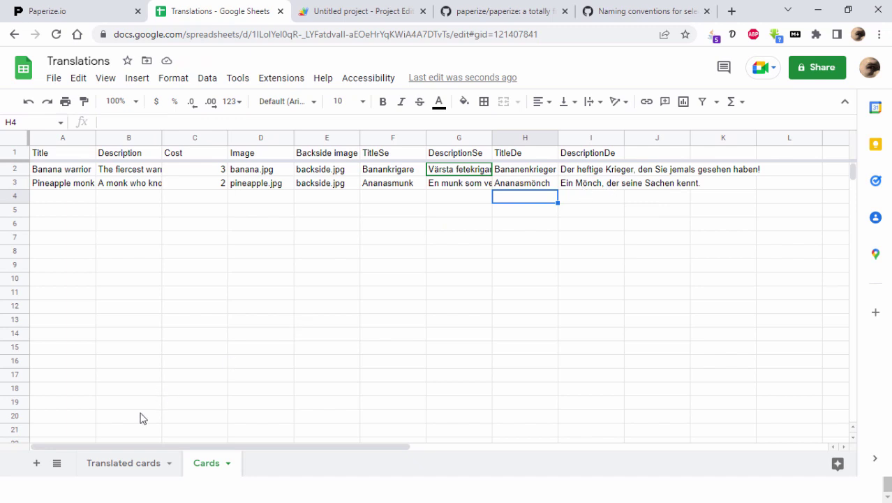
- On the Translated cards sheet, change the A1 paperizeTranslate language code to sv
{"action": "left_click", "coordinate": [125, 467]}
{"action": "left_click", "coordinate": [50, 156]}
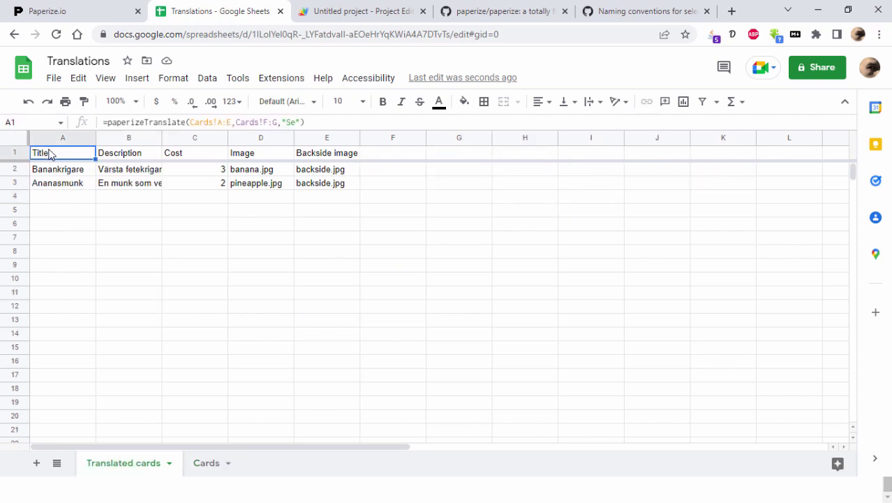
{"action": "left_click", "coordinate": [290, 123]}
{"action": "key", "text": "BackSpace"}
{"action": "key", "text": "BackSpace"}
{"action": "type", "text": "sv"}
{"action": "key", "text": "Return"}
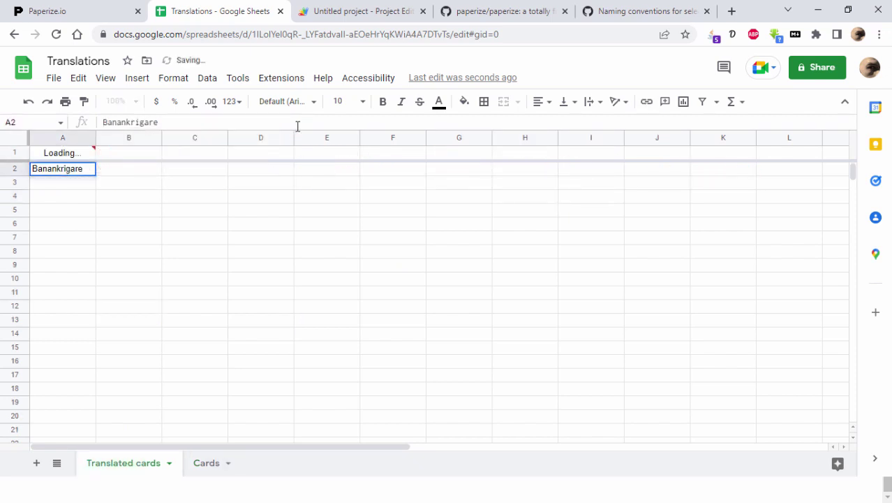
- Clear the stray value in A2 that blocks the formula's card output
{"action": "left_click", "coordinate": [80, 240]}
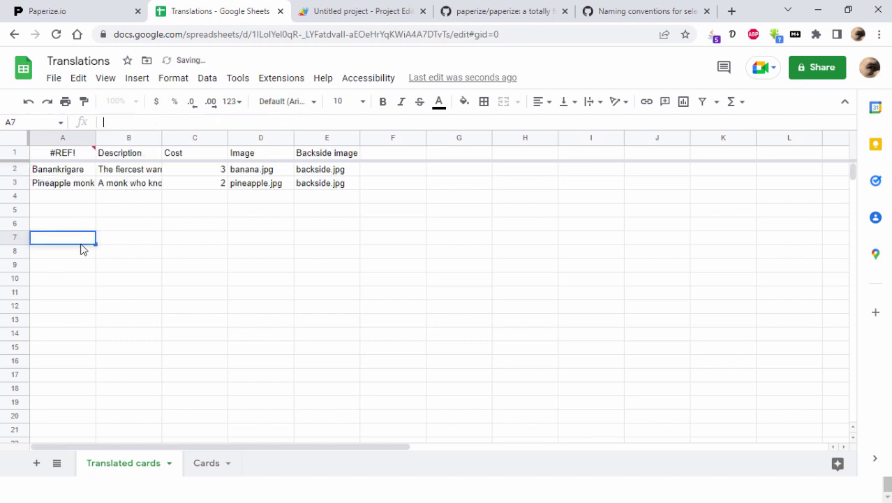
{"action": "left_click", "coordinate": [74, 169]}
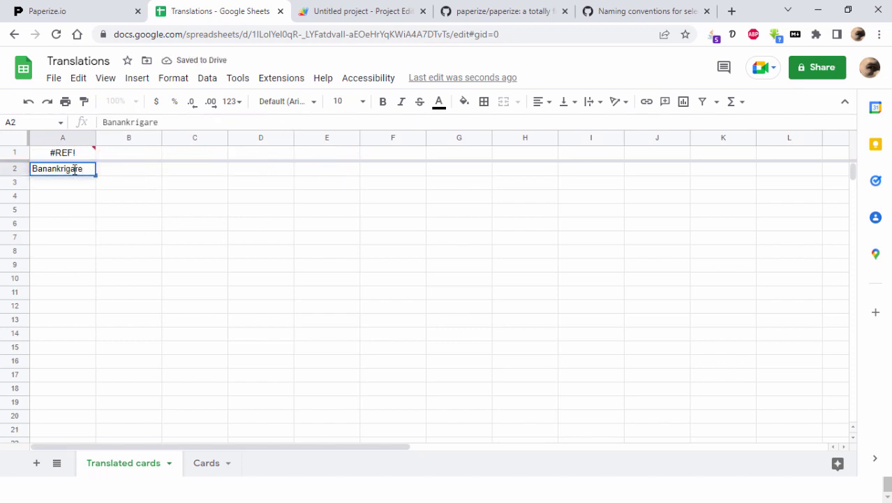
{"action": "key", "text": "Delete"}
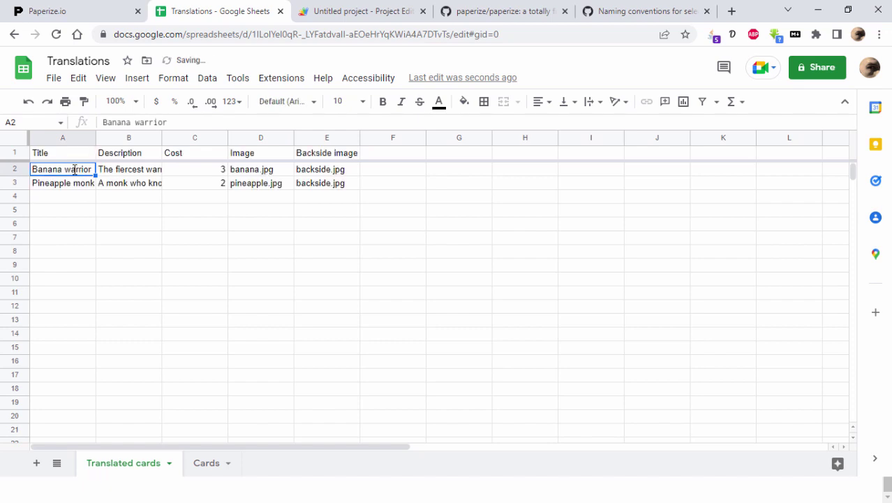
{"action": "left_click", "coordinate": [122, 229]}
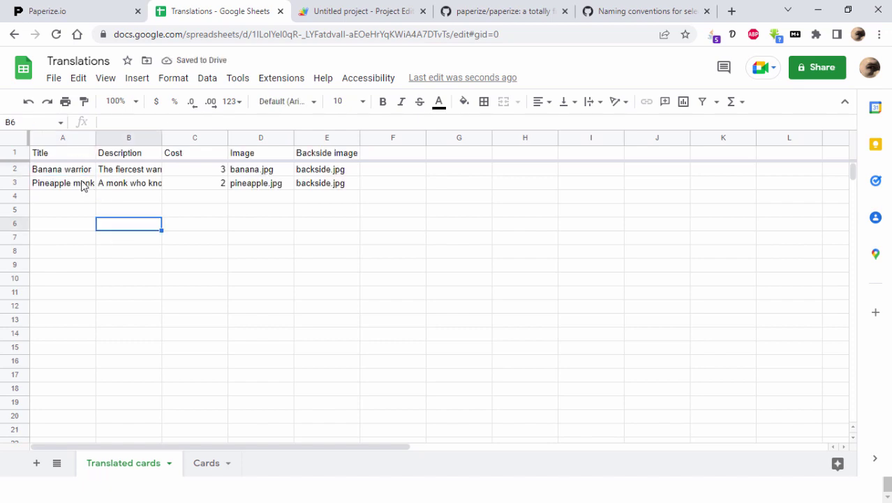
- Check the formula's translation range against the columns on the Cards sheet
{"action": "left_click", "coordinate": [61, 154]}
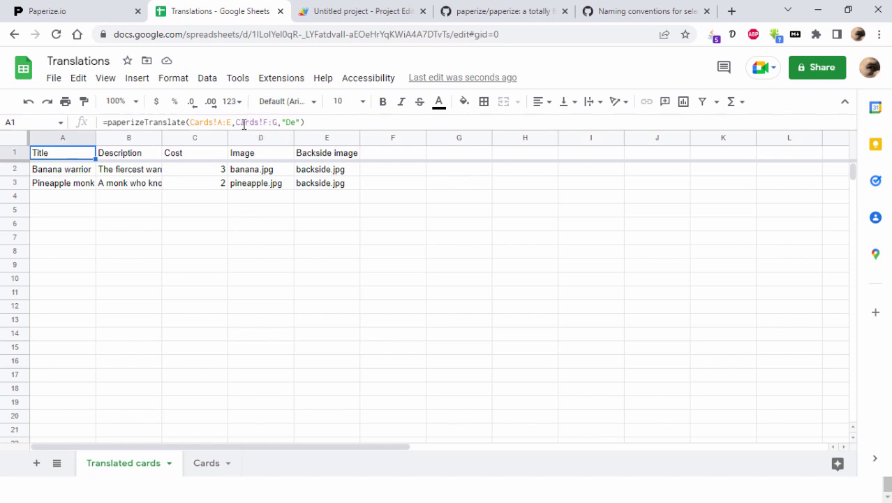
{"action": "left_click_drag", "start_coordinate": [236, 124], "coordinate": [277, 124]}
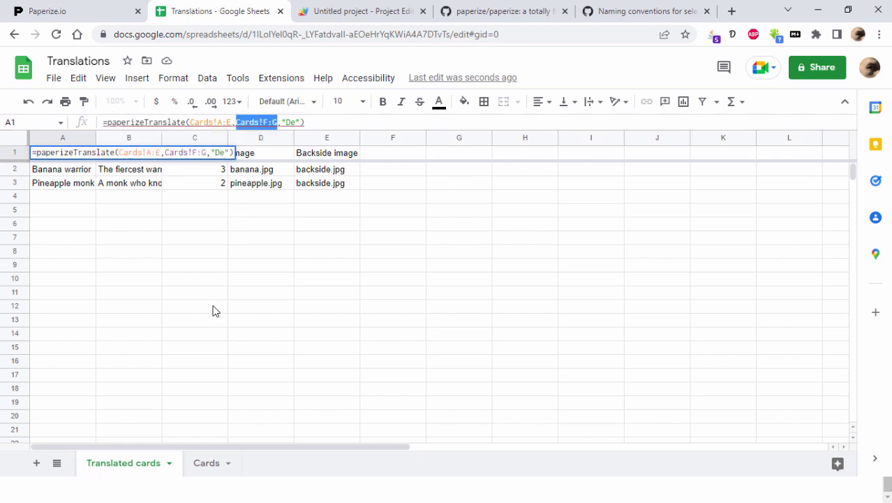
{"action": "left_click", "coordinate": [211, 467]}
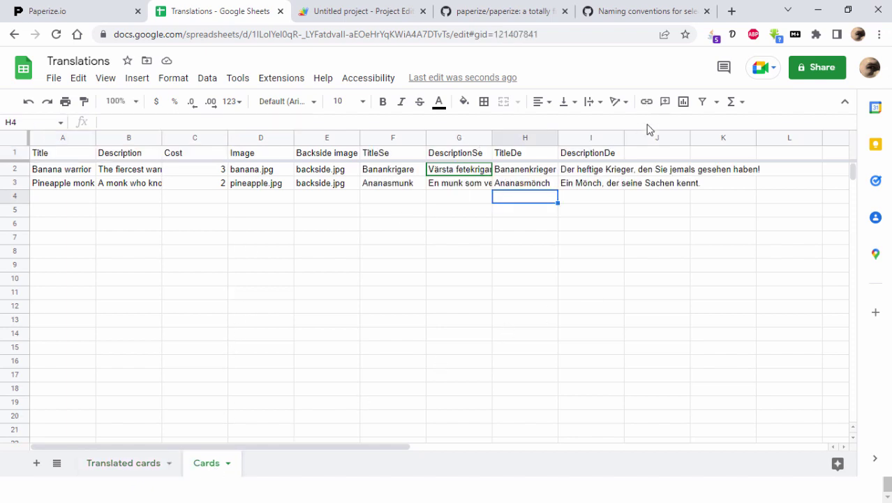
{"action": "left_click", "coordinate": [119, 467]}
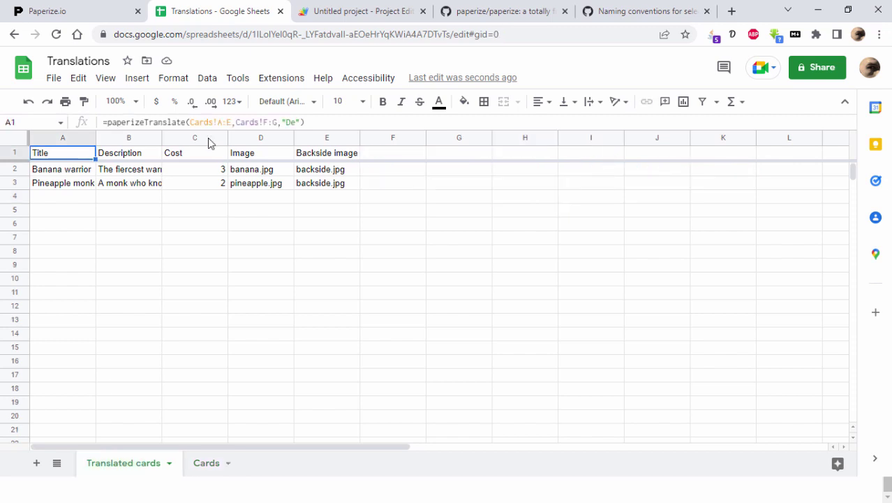
- Widen the translation range to Cards!F:I so German titles and descriptions appear
{"action": "double_click", "coordinate": [274, 122]}
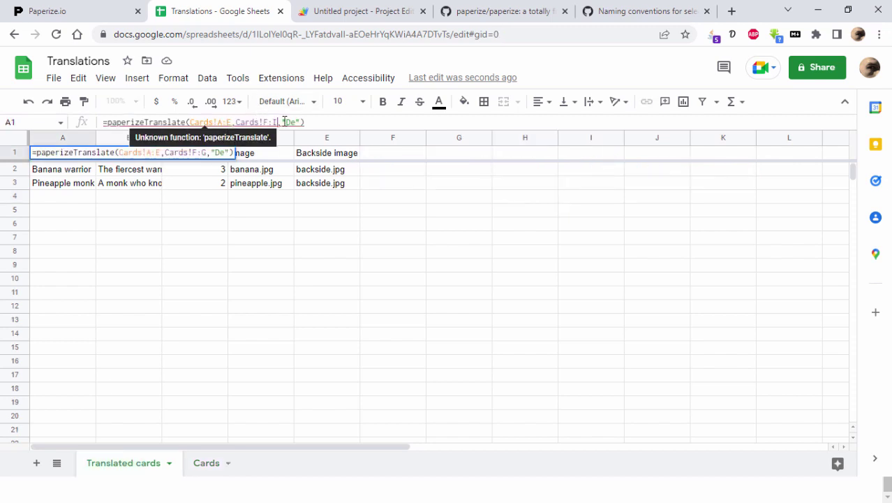
{"action": "type", "text": "I"}
{"action": "key", "text": "Return"}
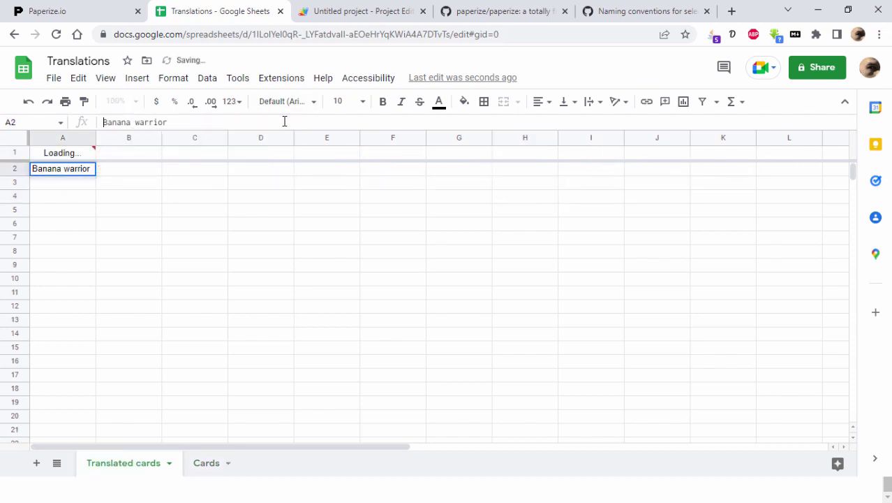
{"action": "key", "text": "Delete"}
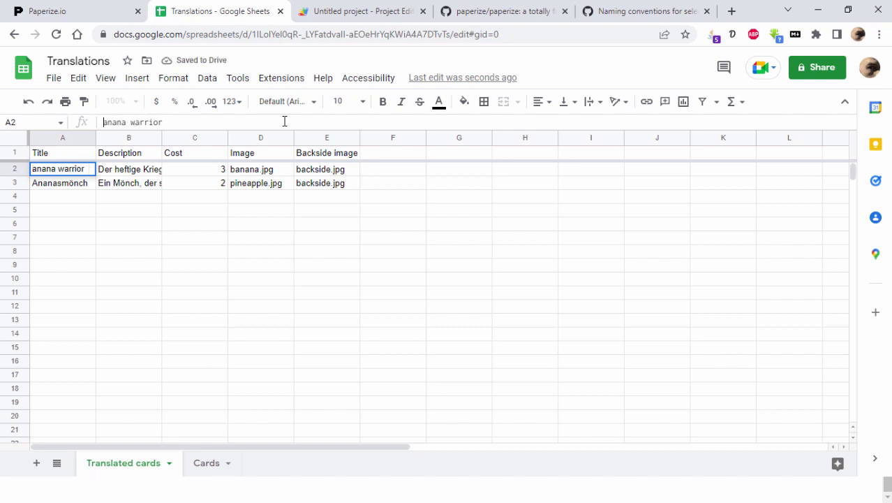
{"action": "key", "text": "ctrl+a"}
{"action": "key", "text": "ctrl+v"}
{"action": "key", "text": "Return"}
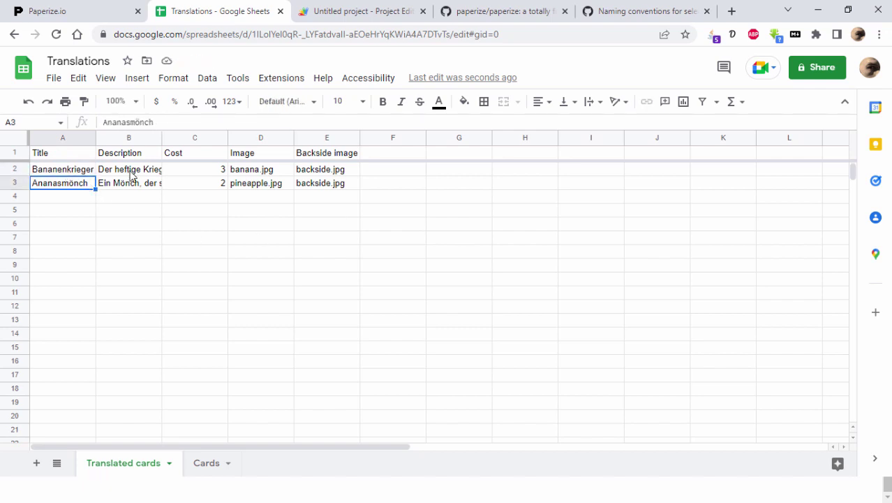
- Reload the spreadsheet data in Paperize.io to preview Bananenkrieger, then return to the spreadsheet
{"action": "left_click", "coordinate": [79, 18]}
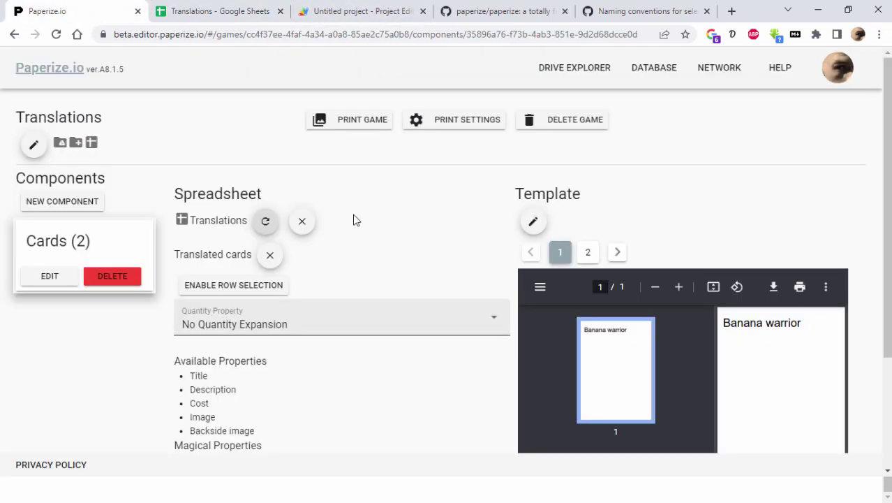
{"action": "left_click", "coordinate": [267, 222]}
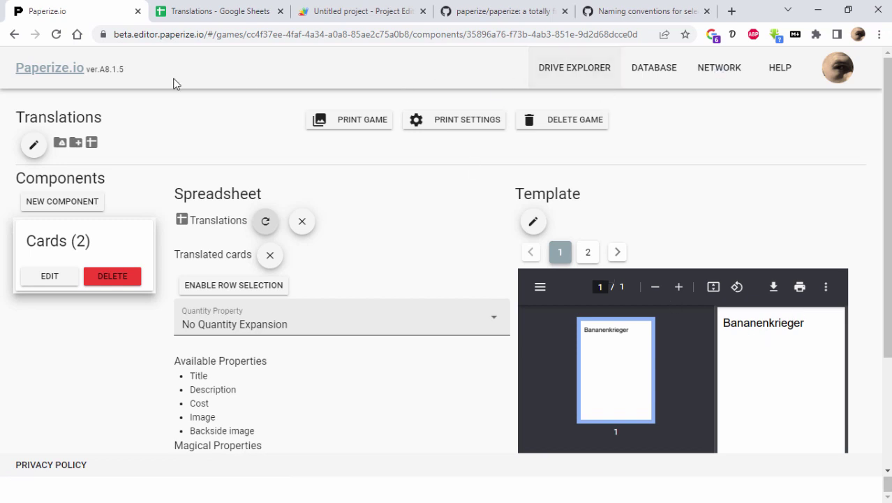
{"action": "left_click", "coordinate": [209, 9]}
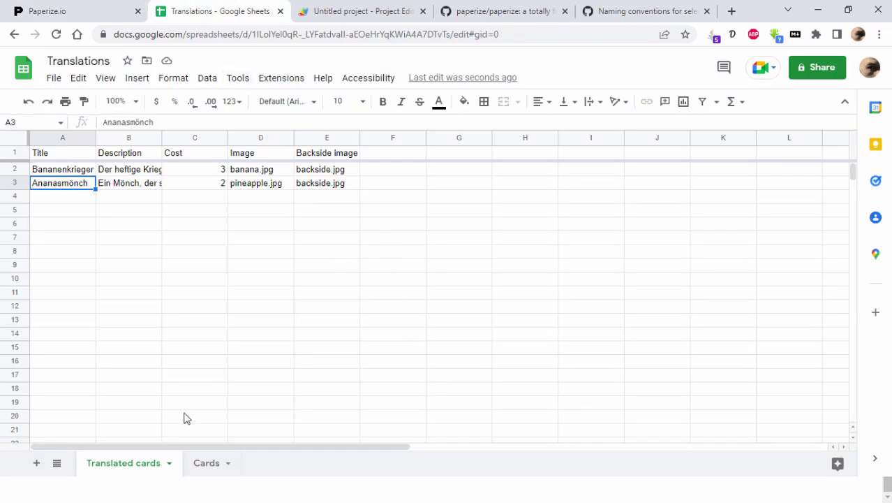
{"action": "left_click", "coordinate": [189, 468]}
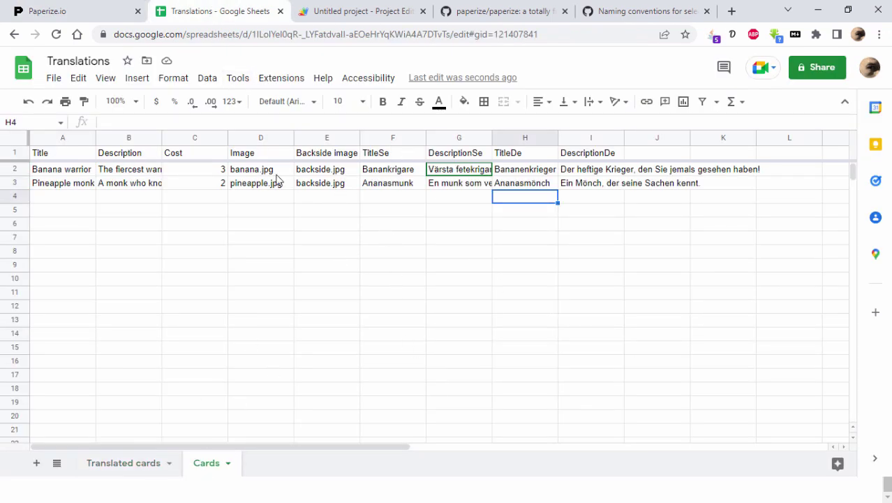
{"action": "left_click_drag", "start_coordinate": [66, 142], "coordinate": [316, 207]}
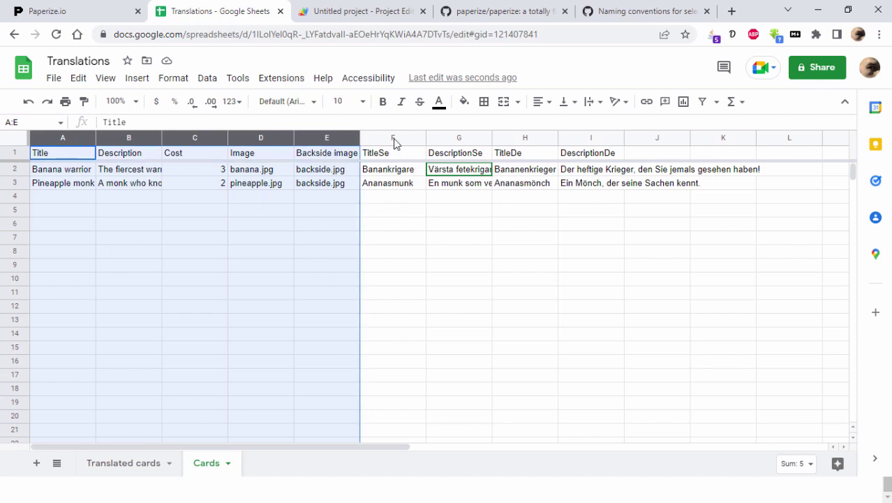
{"action": "left_click_drag", "start_coordinate": [392, 138], "coordinate": [581, 151]}
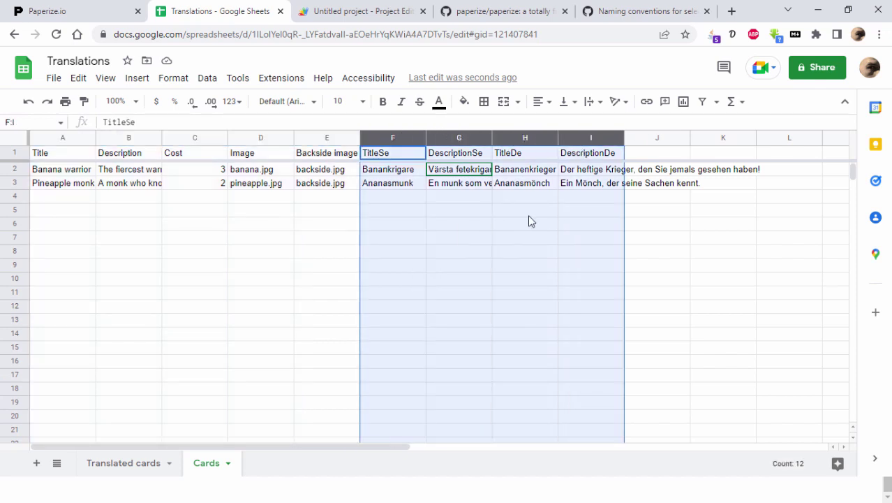
{"action": "left_click", "coordinate": [348, 12]}
{"action": "double_click", "coordinate": [310, 195]}
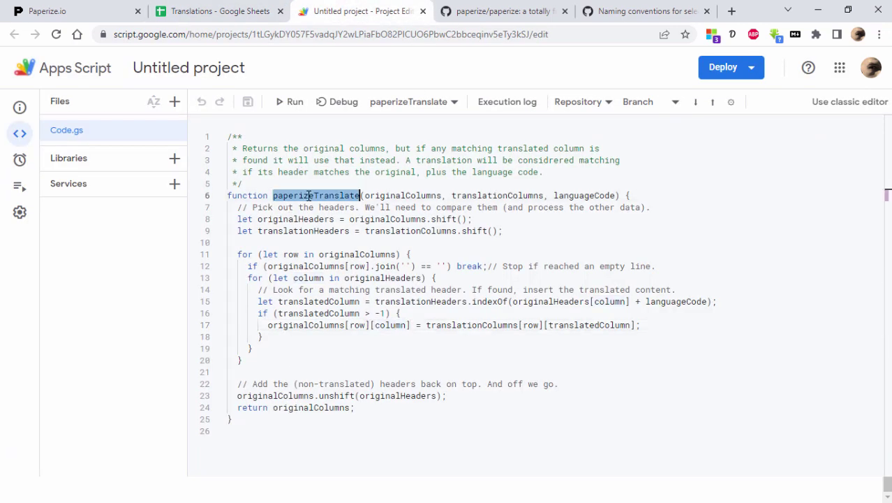
{"action": "left_click", "coordinate": [200, 14]}
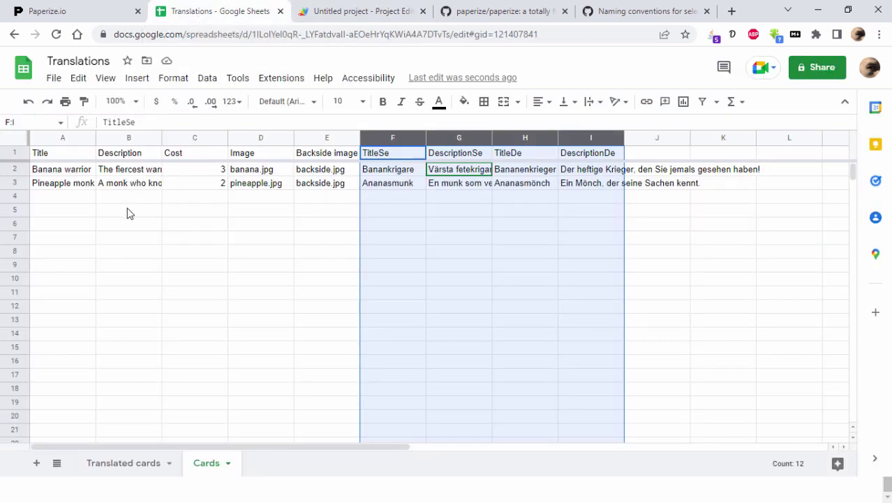
{"action": "left_click", "coordinate": [60, 155]}
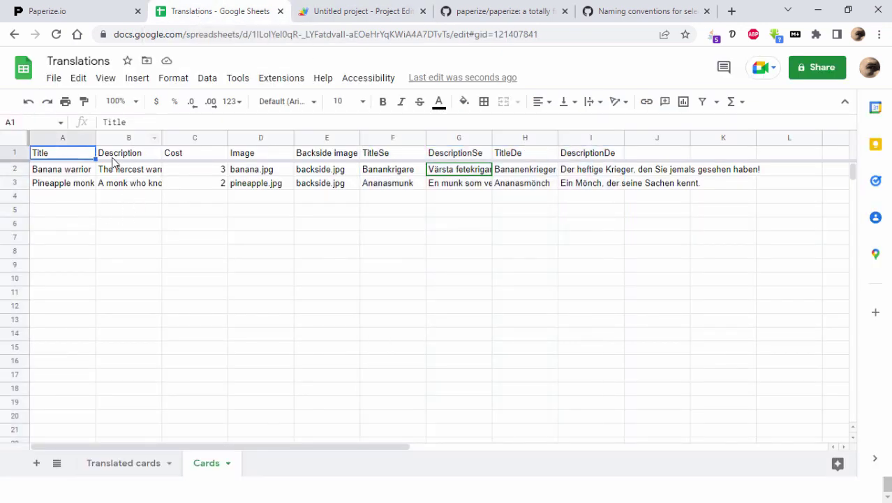
{"action": "left_click", "coordinate": [115, 464]}
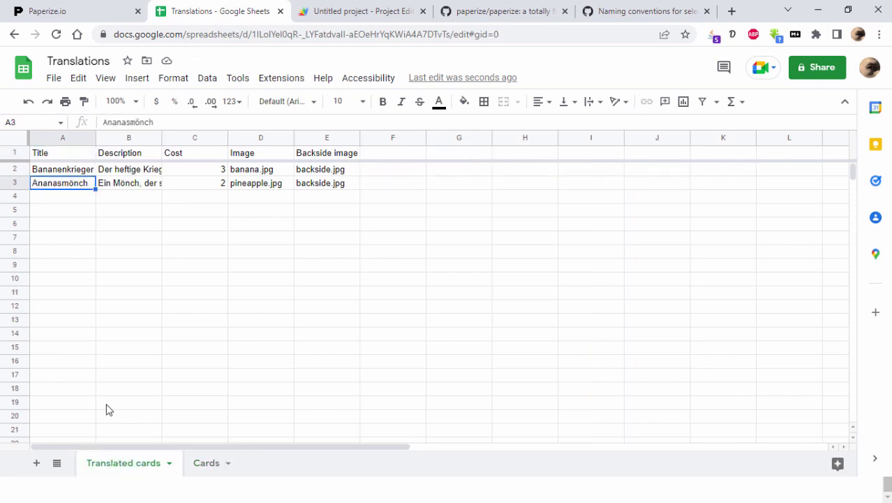
{"action": "left_click", "coordinate": [77, 155]}
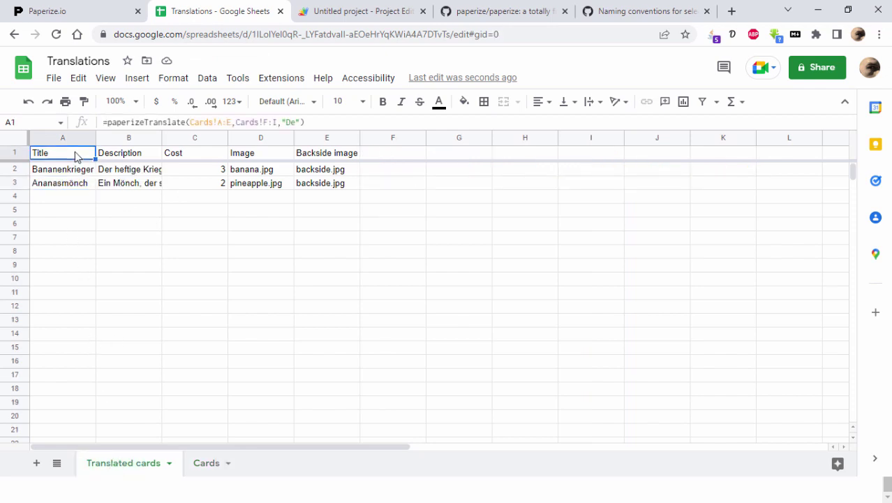
{"action": "double_click", "coordinate": [187, 123]}
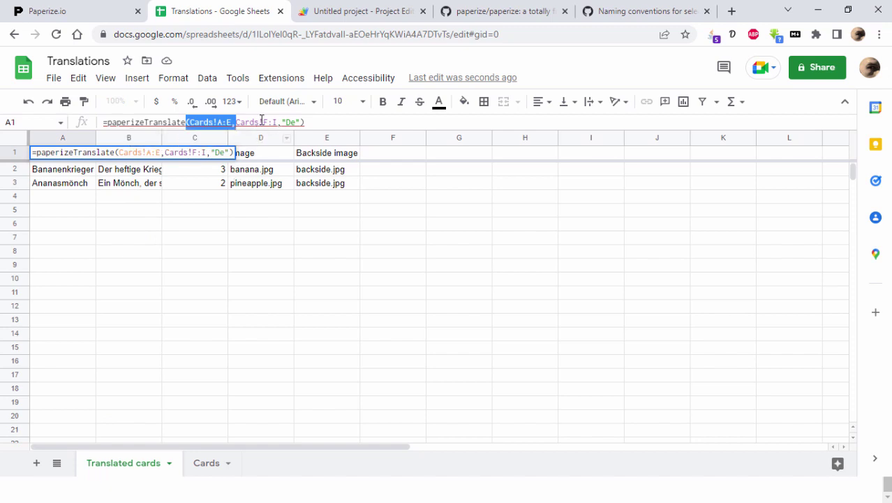
{"action": "left_click_drag", "start_coordinate": [277, 122], "coordinate": [235, 123]}
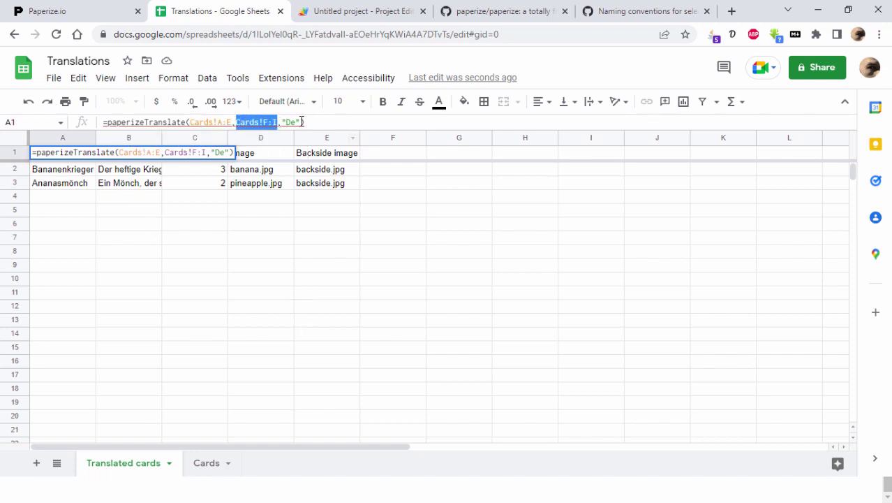
{"action": "left_click_drag", "start_coordinate": [300, 122], "coordinate": [281, 182]}
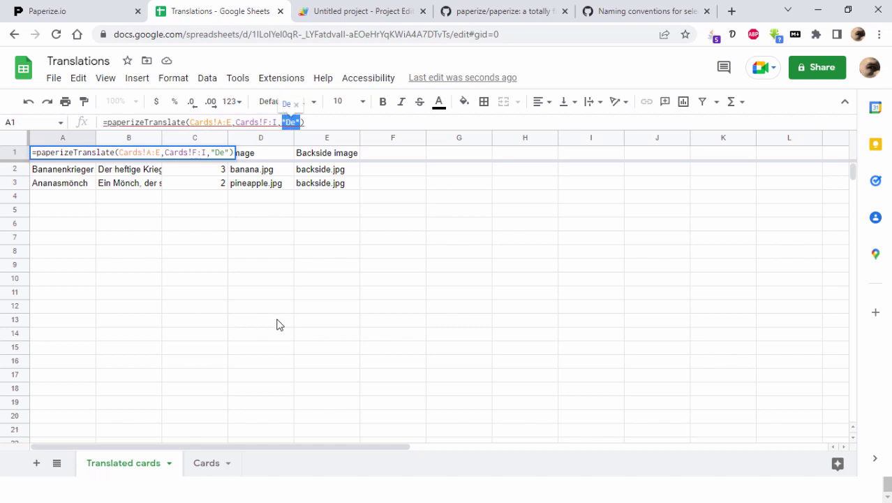
{"action": "key", "text": "Return"}
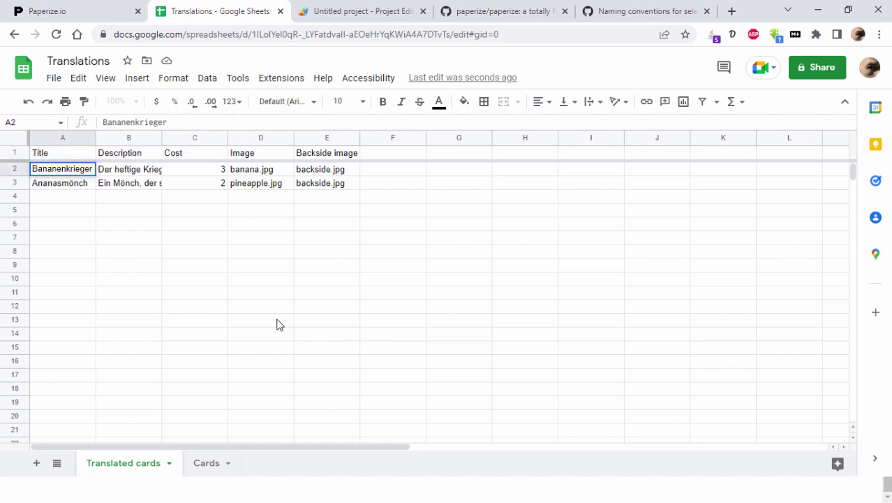